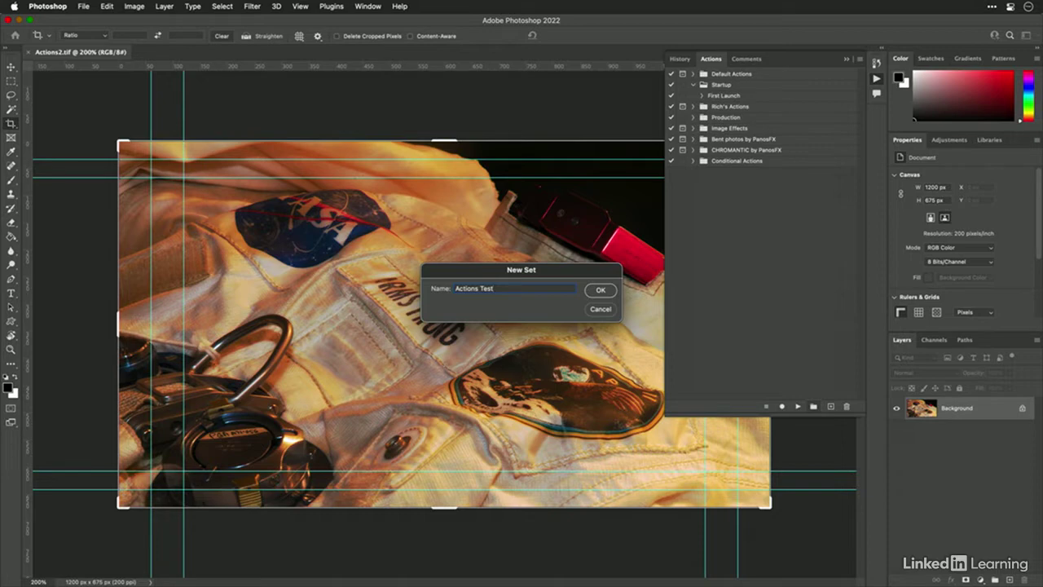
# Create an action named Stylized Blur in the Actions Test set and start recording it.
pyautogui.click(831, 405)
pyautogui.write('Stylized Blur')
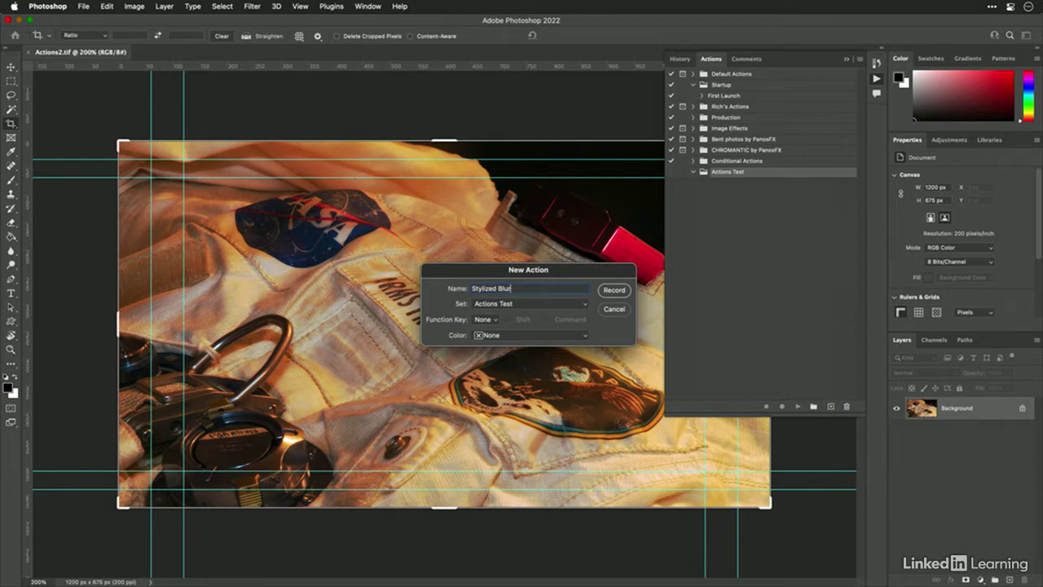
pyautogui.press('Return')
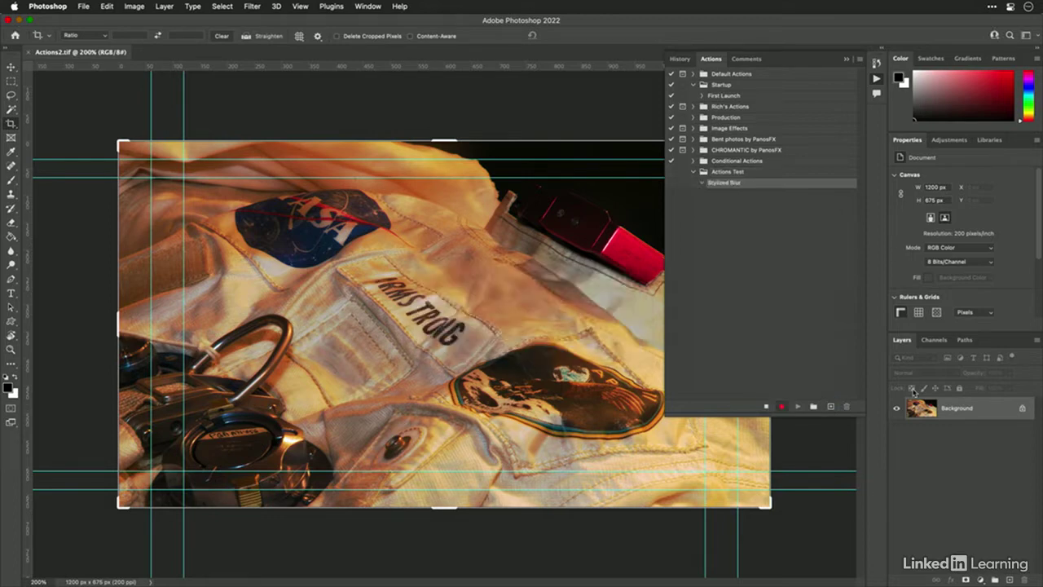
# Create a new document from the current history state, and show the details of the recorded Make document step.
pyautogui.click(367, 6)
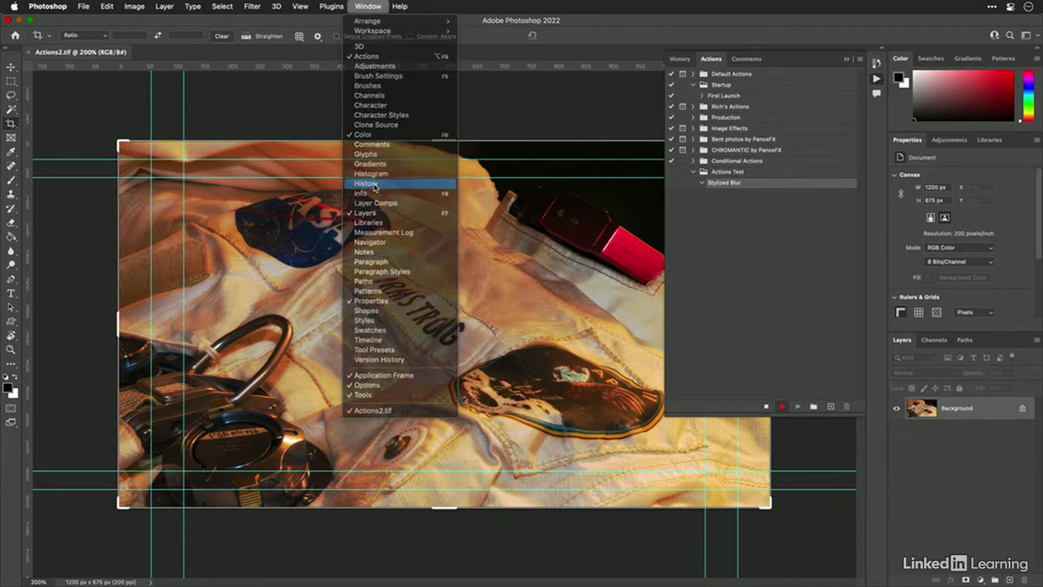
pyautogui.click(366, 184)
pyautogui.click(712, 79)
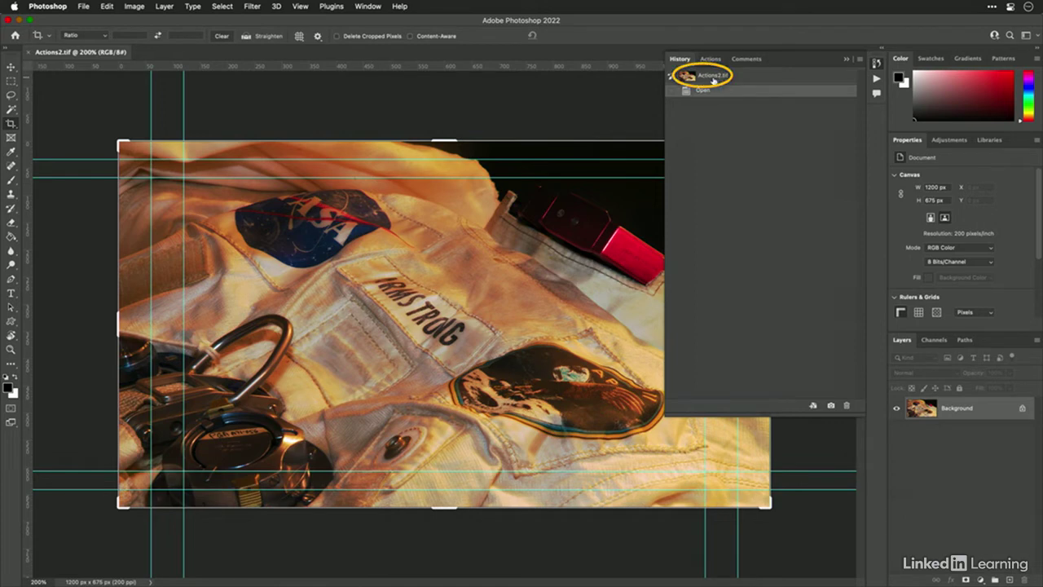
pyautogui.click(705, 90)
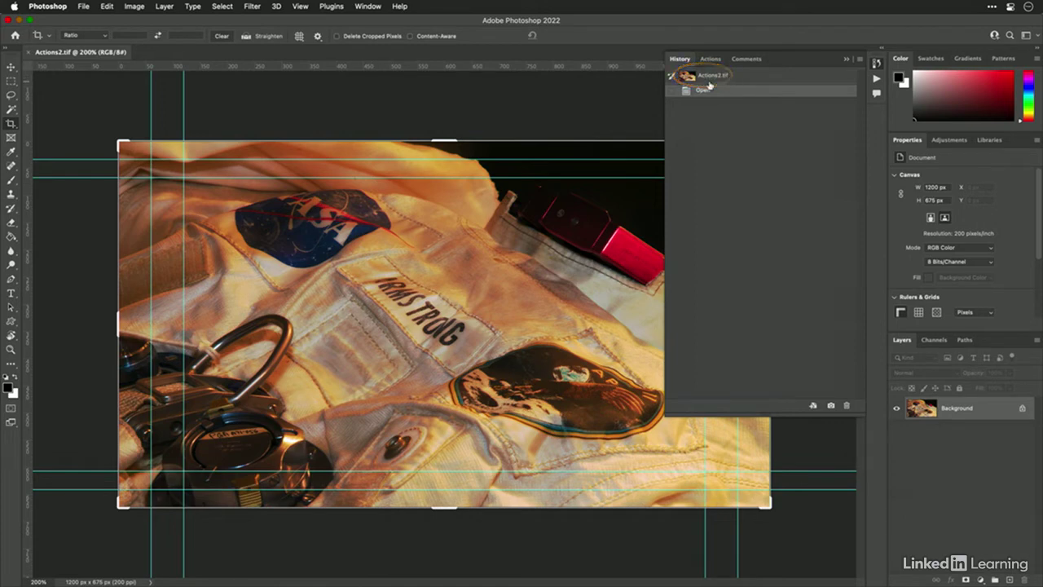
pyautogui.click(814, 405)
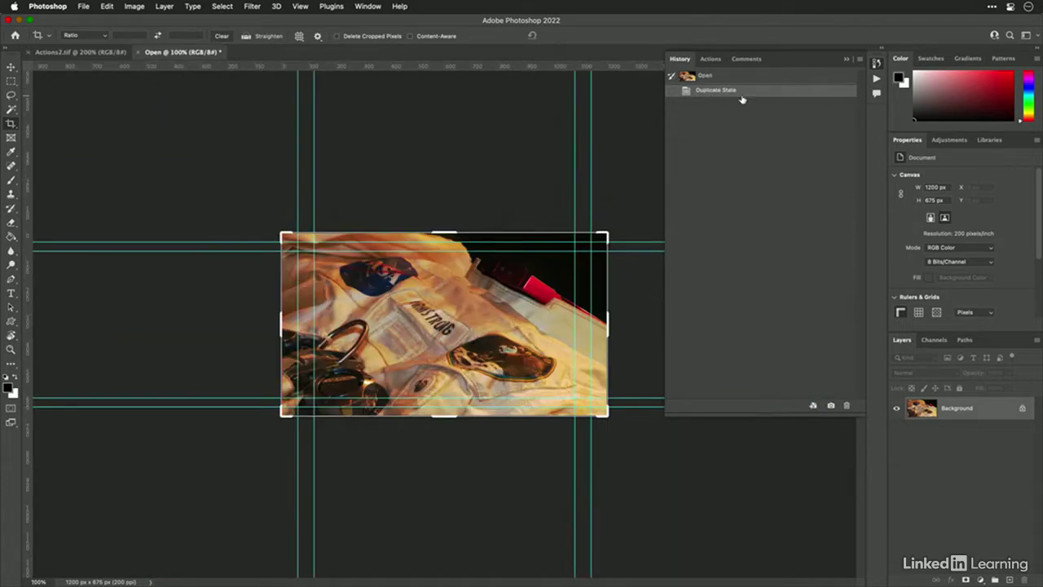
pyautogui.click(709, 58)
pyautogui.click(709, 195)
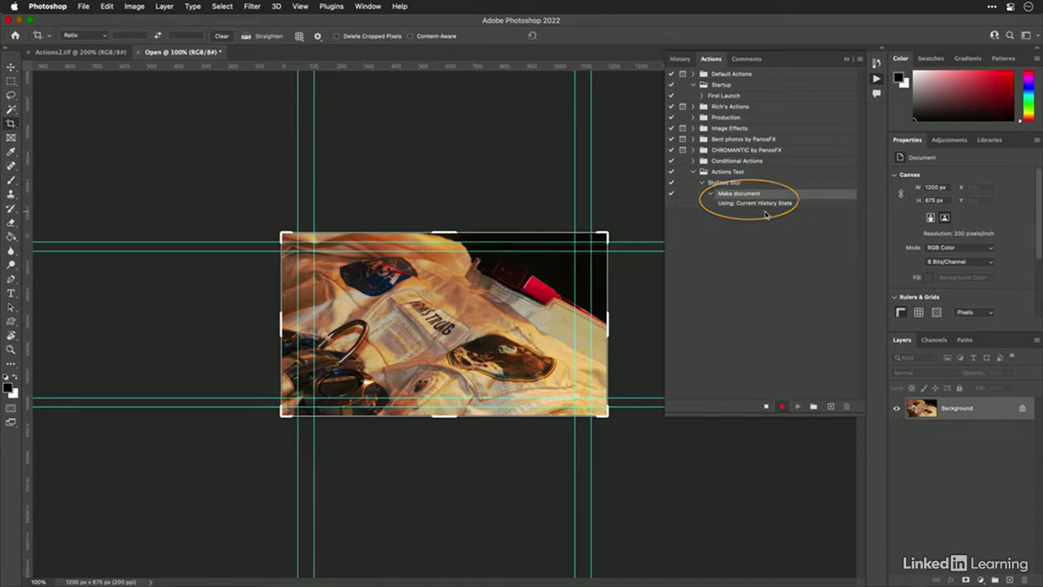
# Add an empty layer above the background and merge a copy of all visible layers into it.
pyautogui.press('super+plus')
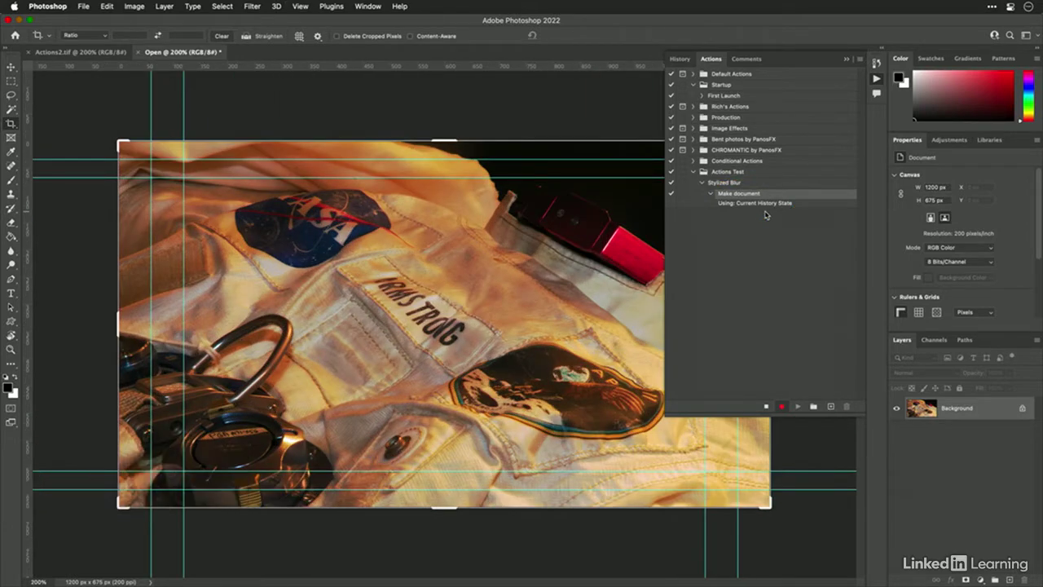
pyautogui.click(1009, 579)
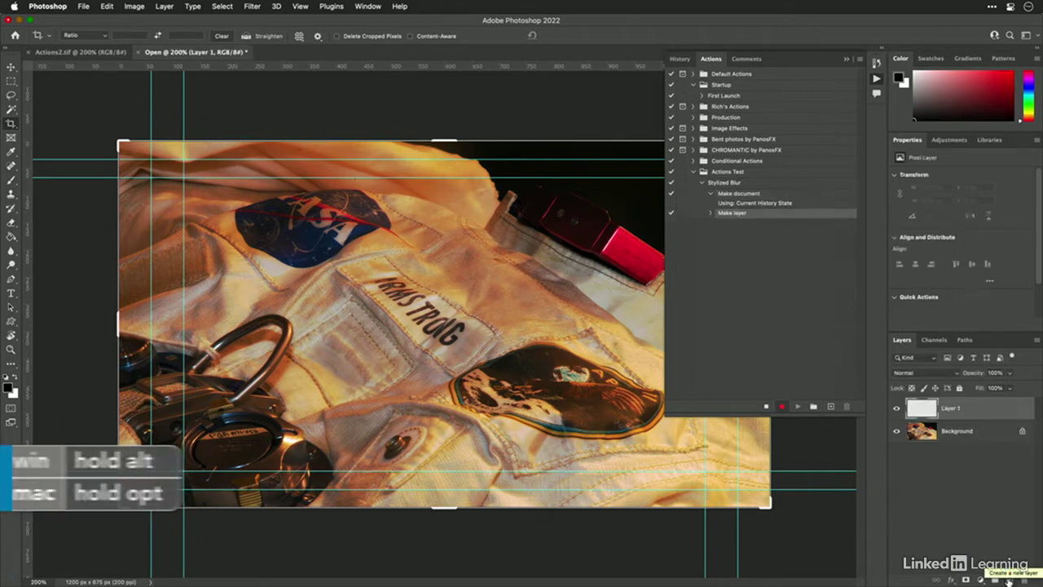
pyautogui.click(164, 6)
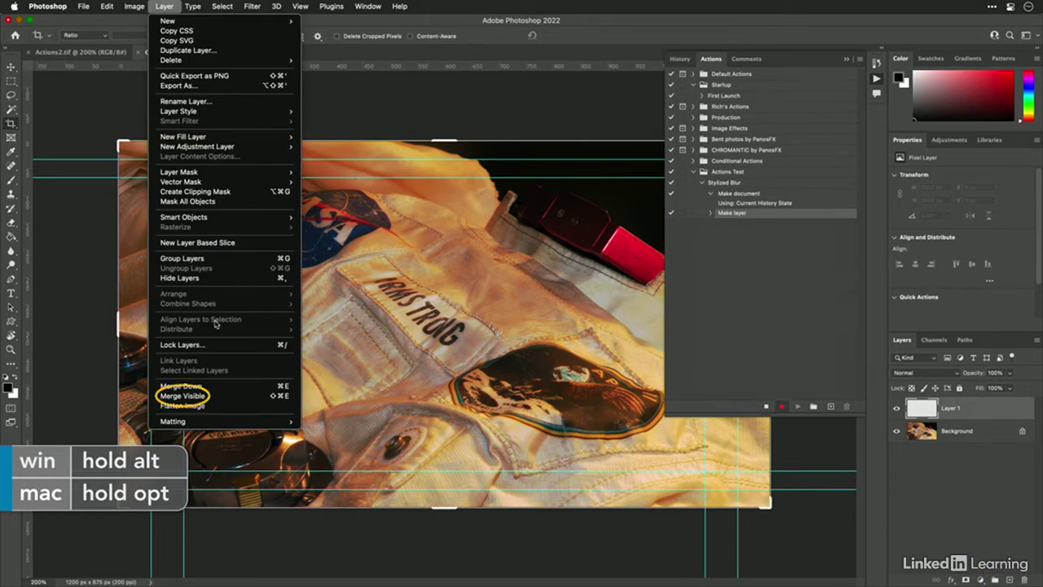
pyautogui.click(218, 396)
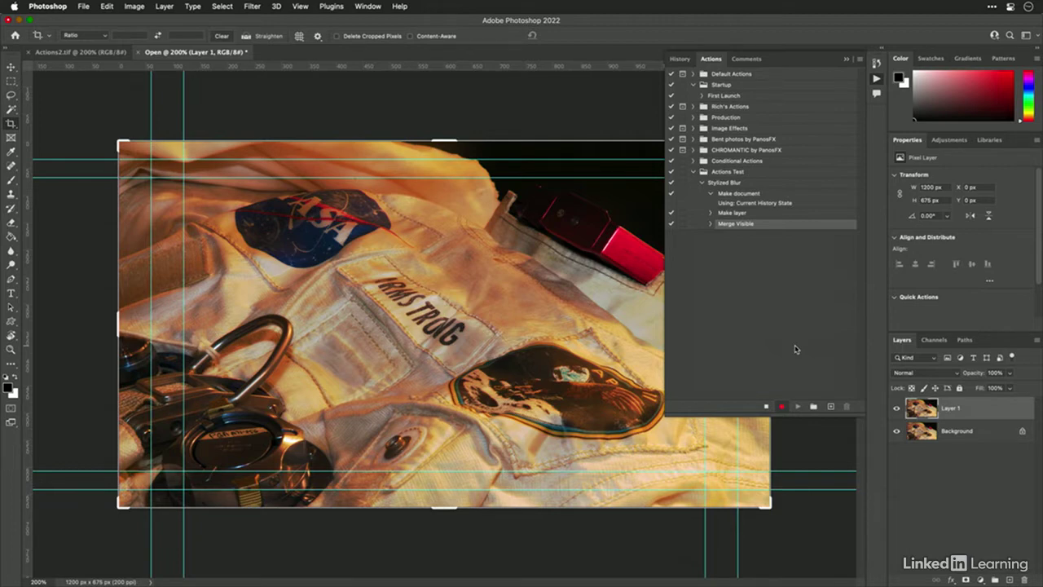
# Rename the merged layer Processed and convert it to a smart object.
pyautogui.doubleClick(950, 408)
pyautogui.write('Processed')
pyautogui.press('Return')
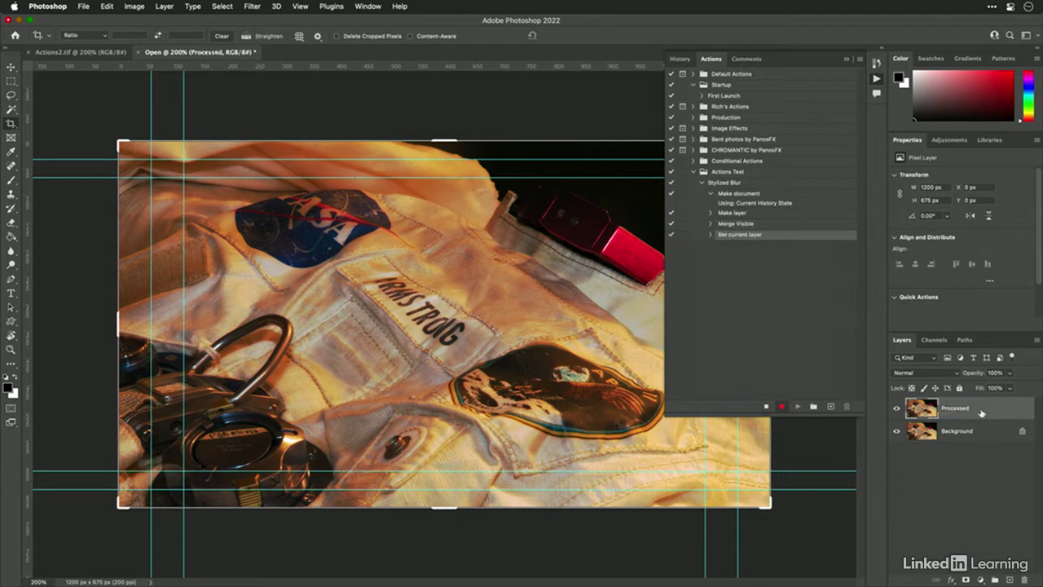
pyautogui.rightClick(983, 410)
pyautogui.click(913, 215)
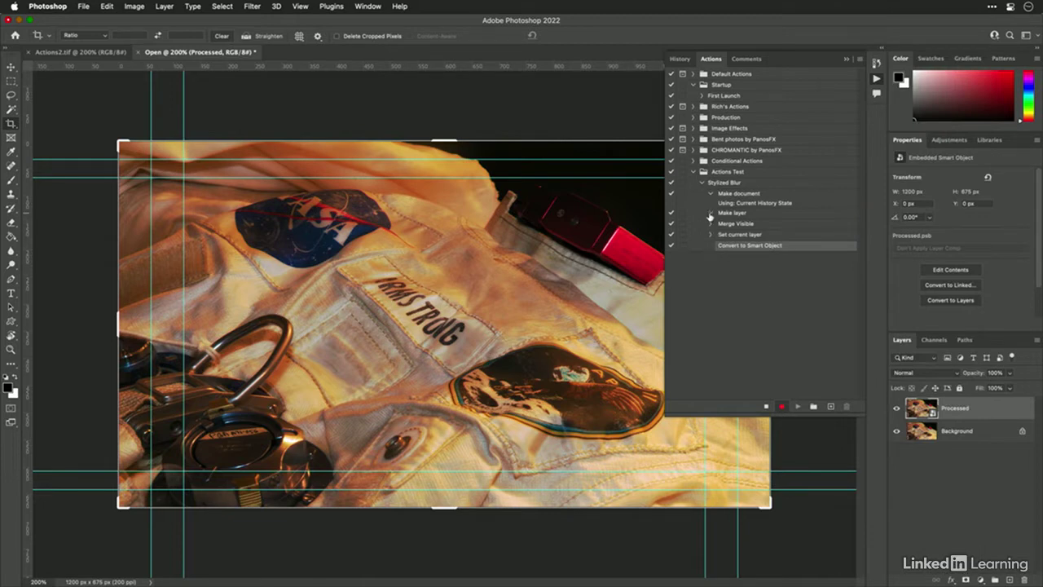
# Examine the recorded details of the Merge Visible and Set current layer steps in the action.
pyautogui.click(710, 224)
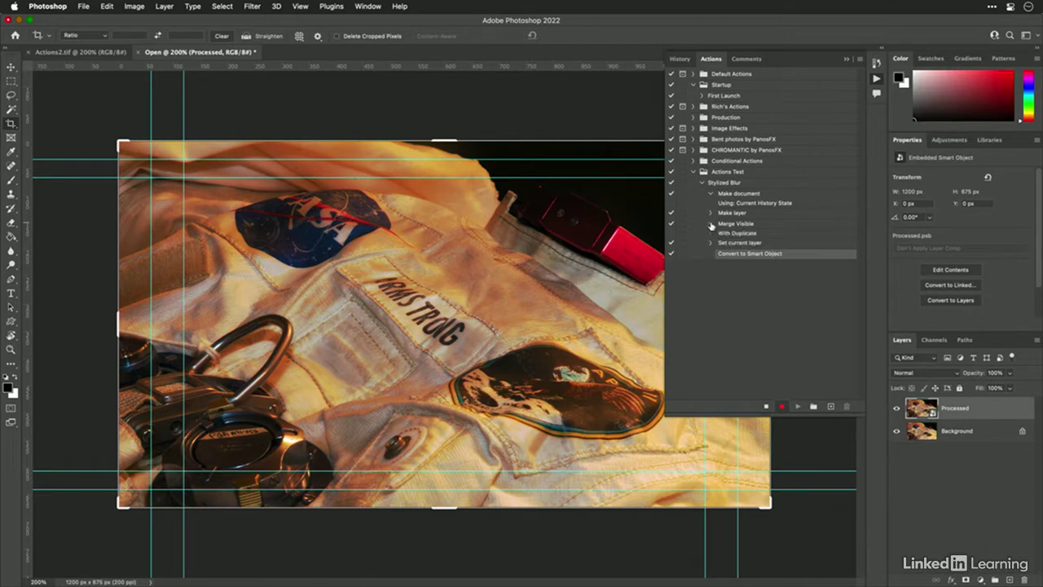
pyautogui.click(710, 224)
pyautogui.click(711, 234)
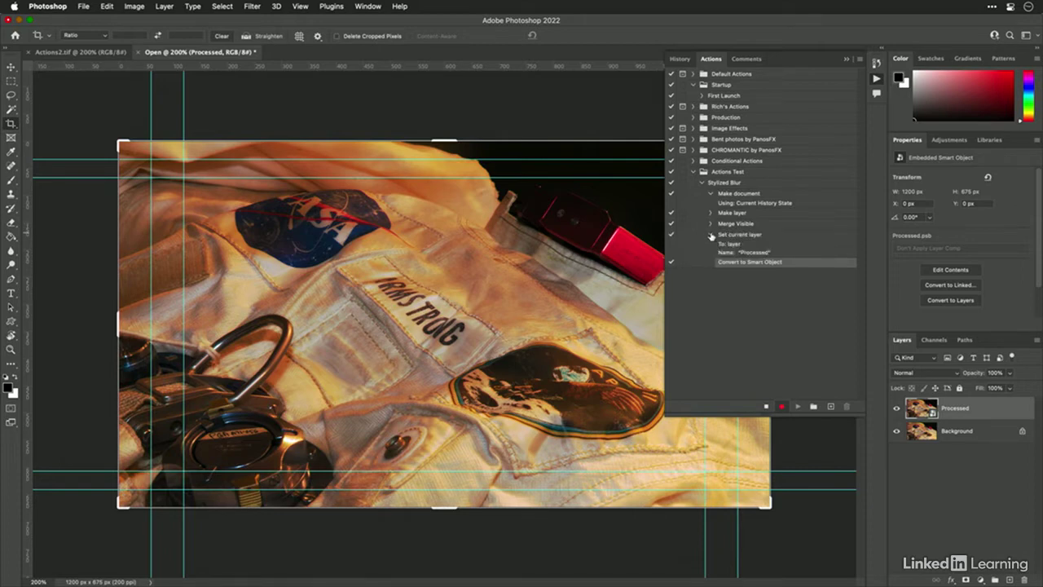
pyautogui.click(710, 235)
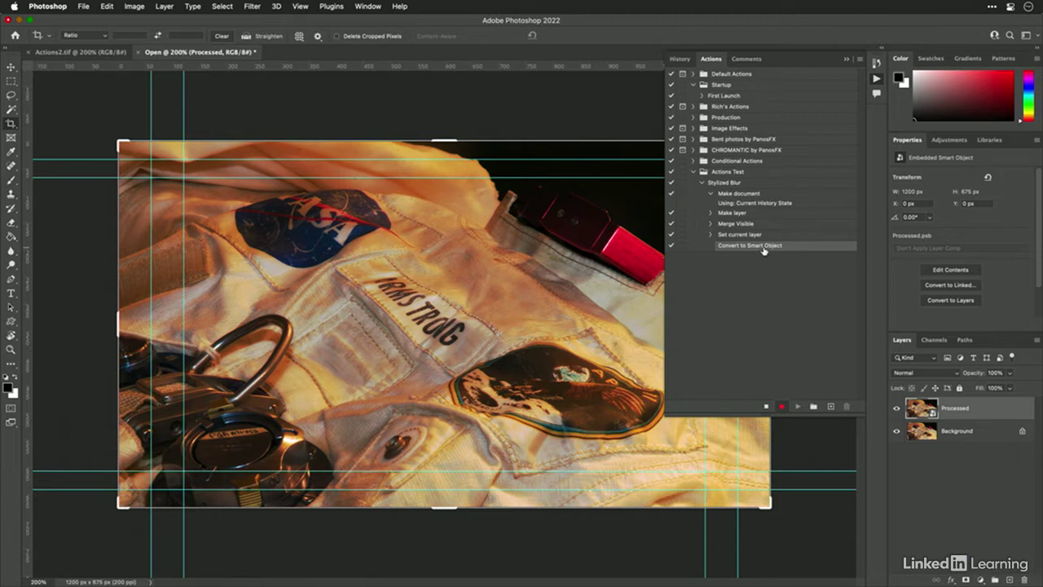
# Apply a Zoom Radial Blur to the Processed layer with amount 100, Best quality and the blur center slightly right of the middle.
pyautogui.click(252, 5)
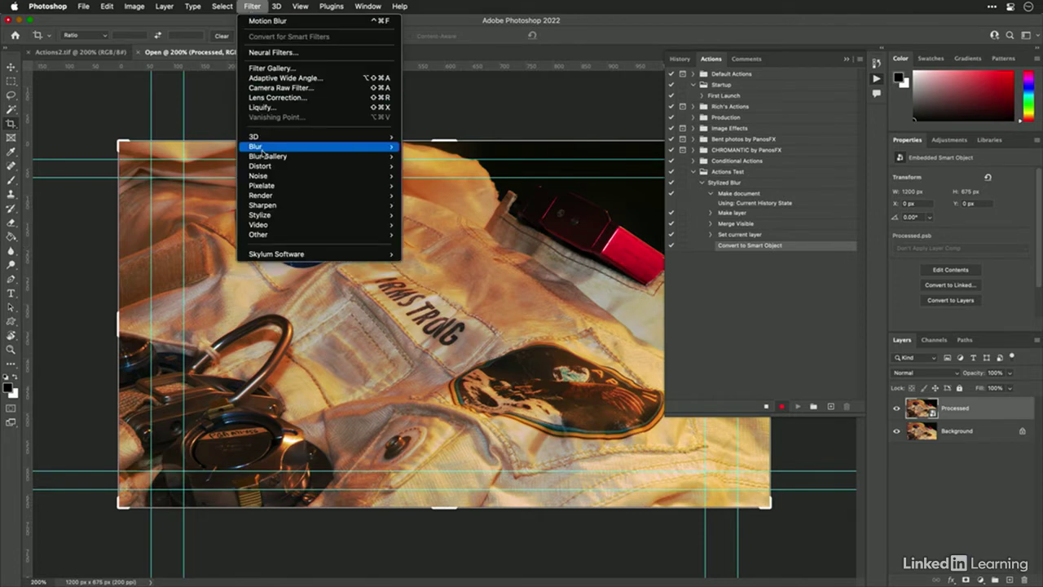
pyautogui.moveTo(263, 149)
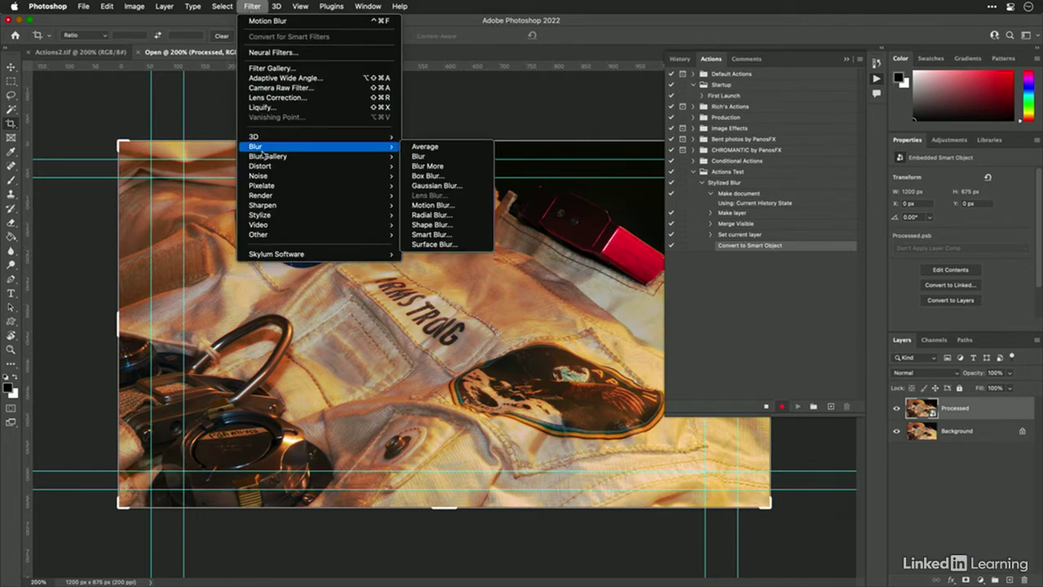
pyautogui.click(451, 215)
pyautogui.click(462, 238)
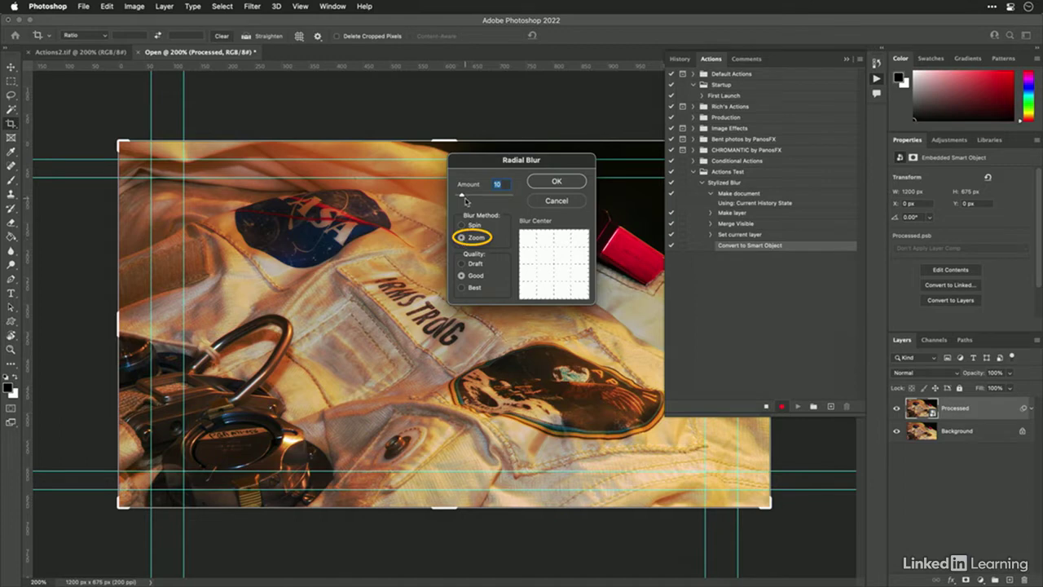
pyautogui.moveTo(462, 196); pyautogui.dragTo(515, 200)
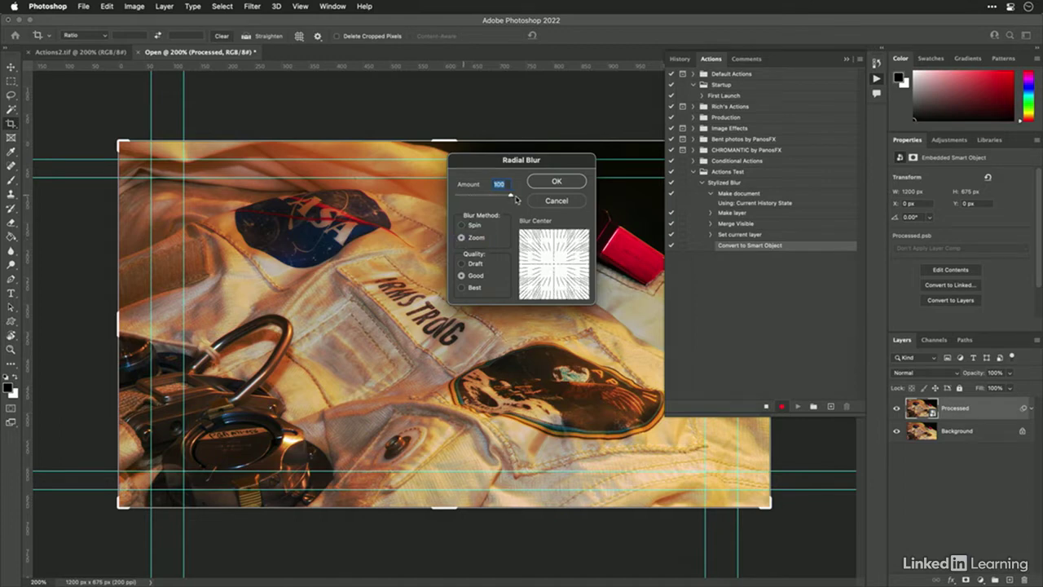
pyautogui.click(556, 263)
pyautogui.moveTo(557, 264); pyautogui.dragTo(561, 266)
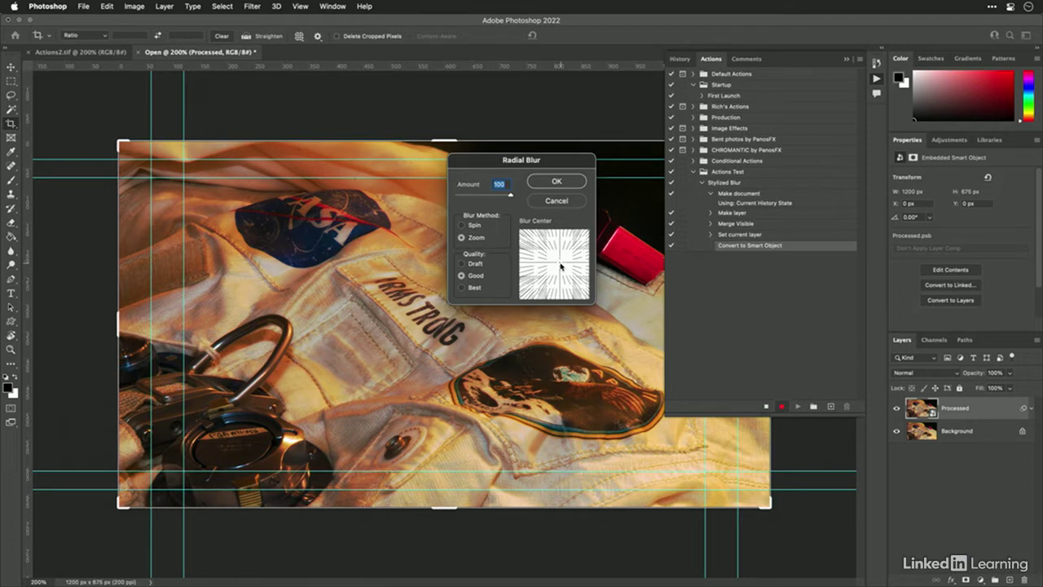
pyautogui.click(462, 287)
pyautogui.click(557, 181)
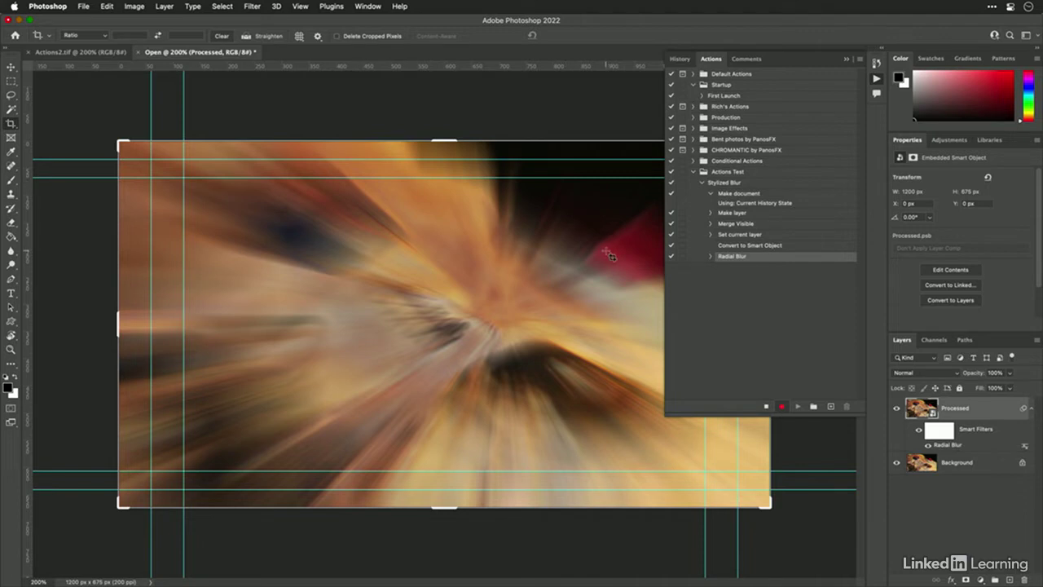
# Set the Radial Blur smart filter's blending mode to Soft Light, comparing it with Multiply and Hard Light.
pyautogui.doubleClick(1023, 446)
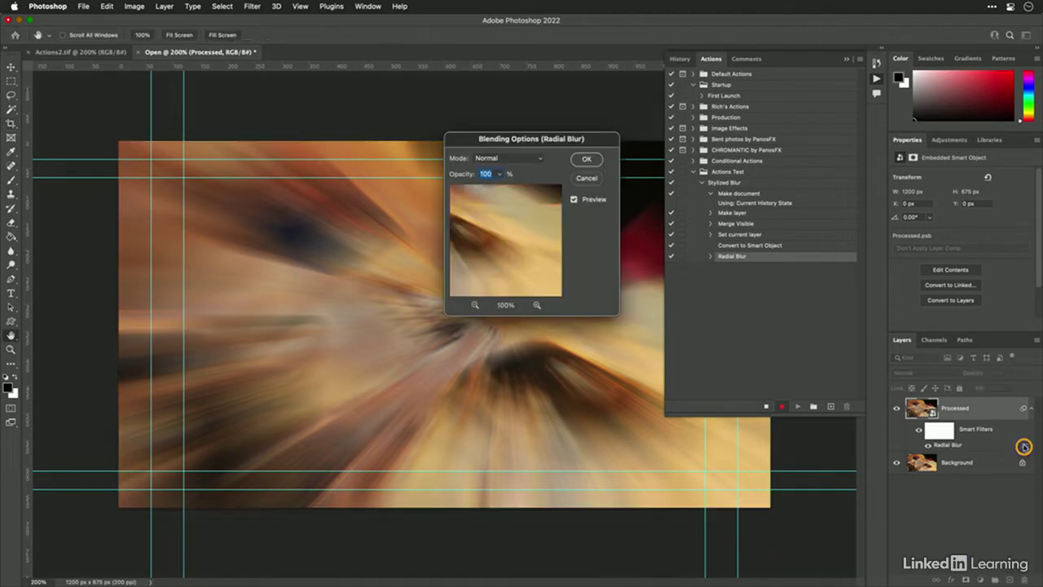
pyautogui.click(526, 165)
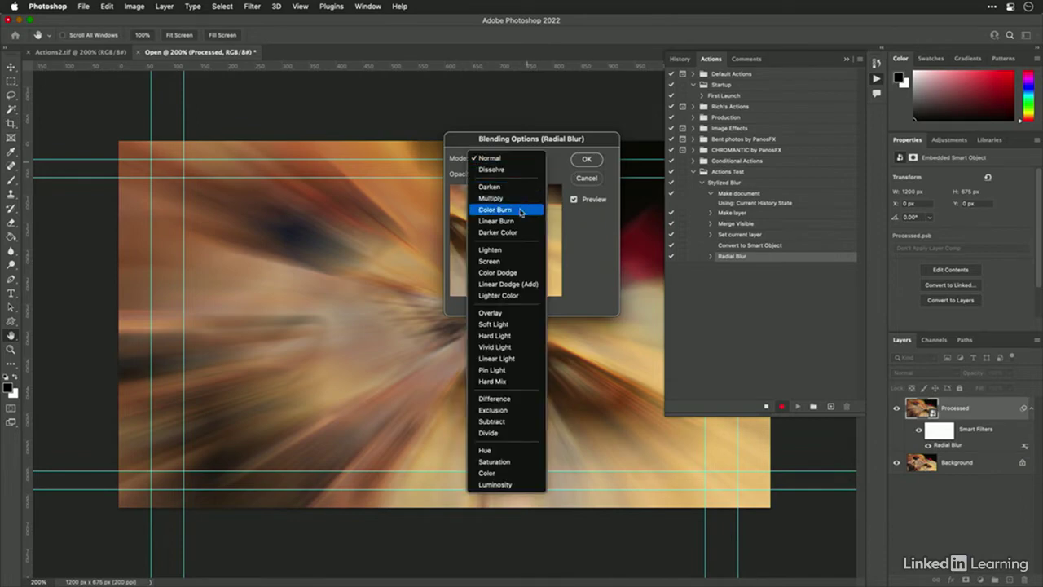
pyautogui.click(505, 323)
pyautogui.click(506, 162)
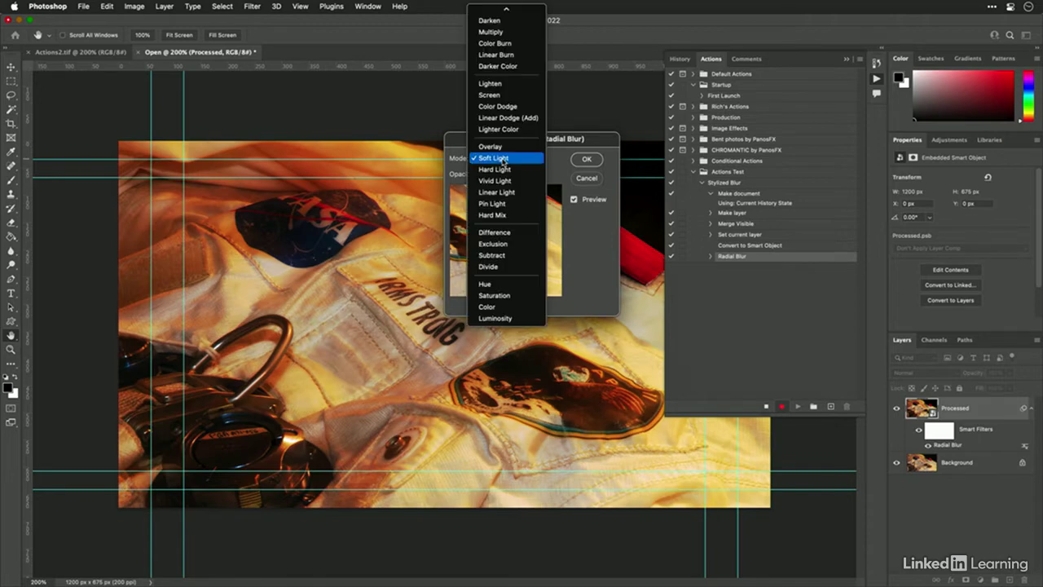
pyautogui.click(504, 32)
pyautogui.click(504, 162)
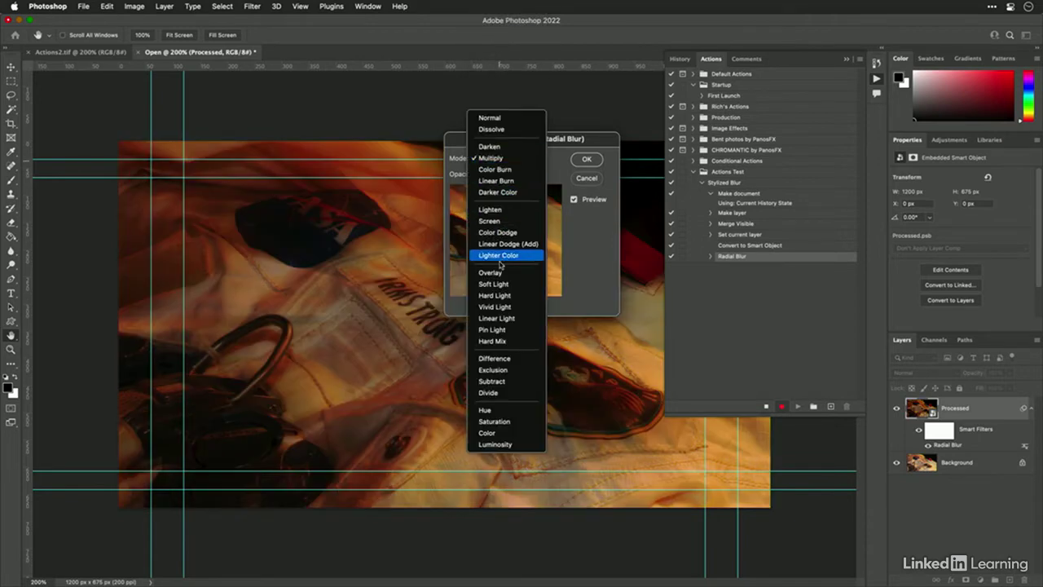
pyautogui.click(498, 295)
pyautogui.click(501, 158)
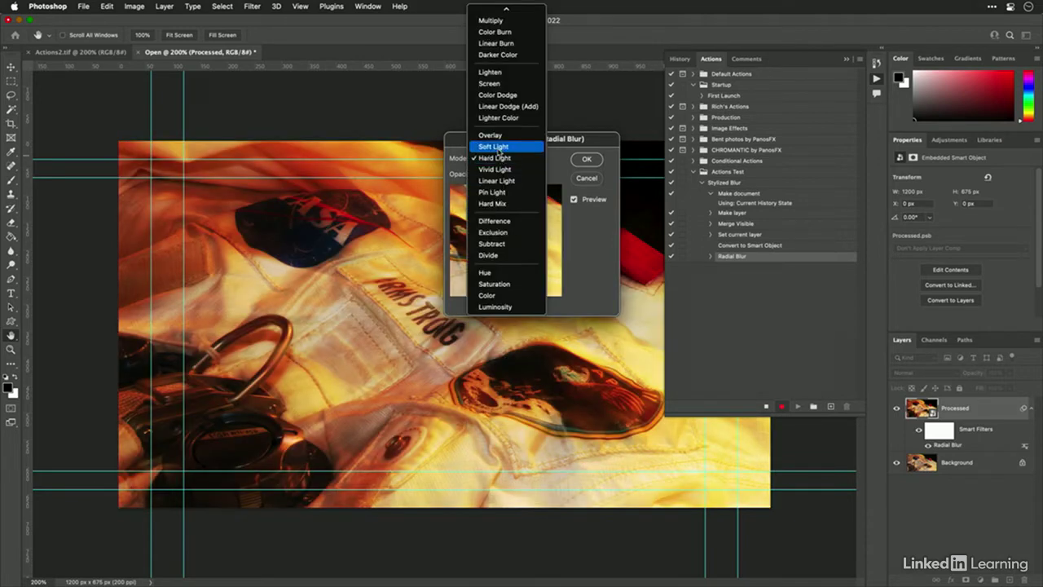
pyautogui.click(498, 150)
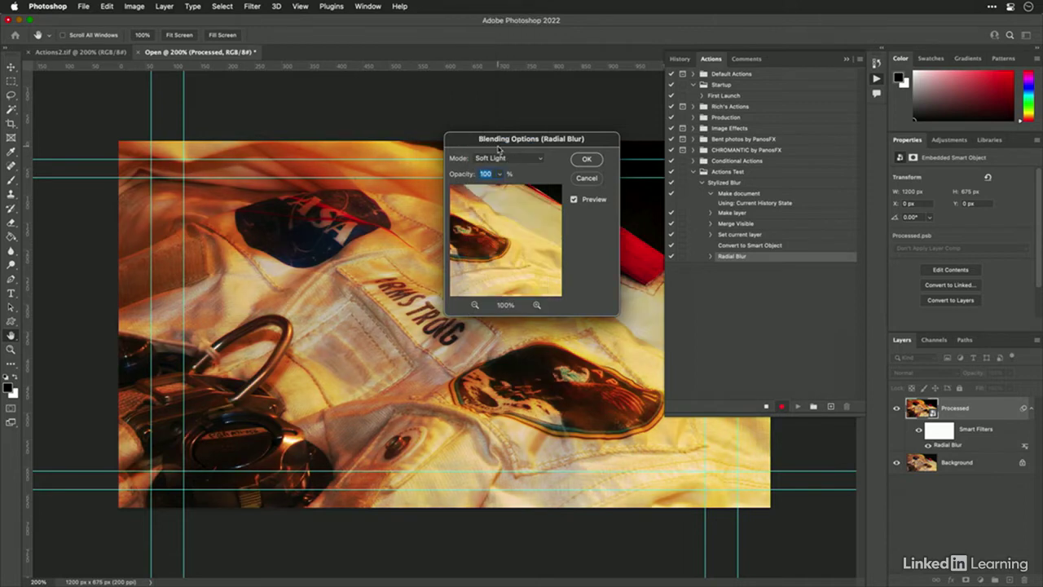
pyautogui.click(587, 159)
pyautogui.press('c')
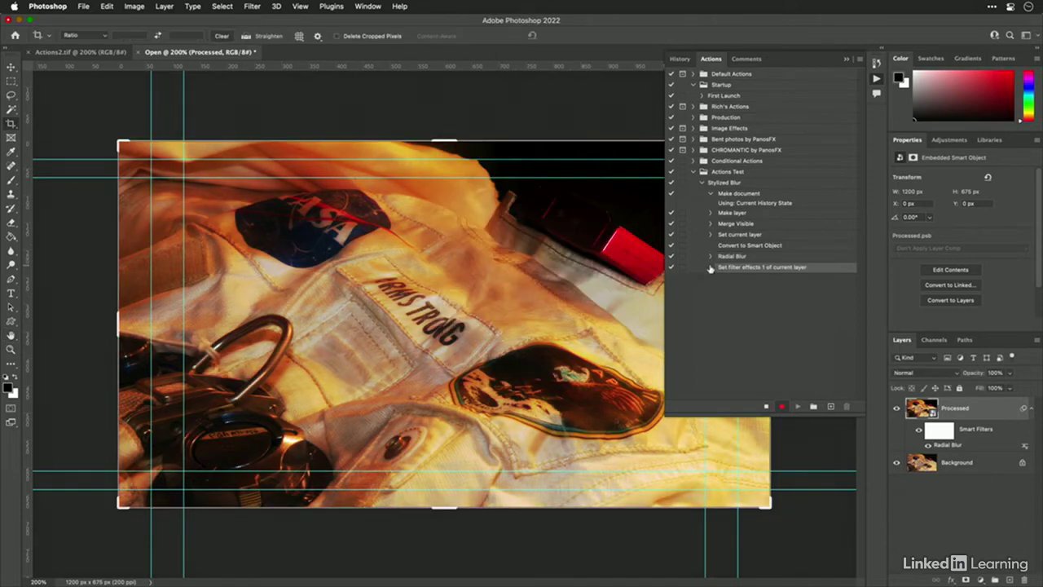
pyautogui.click(709, 267)
pyautogui.click(711, 268)
# Apply a Gaussian Blur smart filter with a radius of about 4.8 pixels to the Processed layer.
pyautogui.click(251, 6)
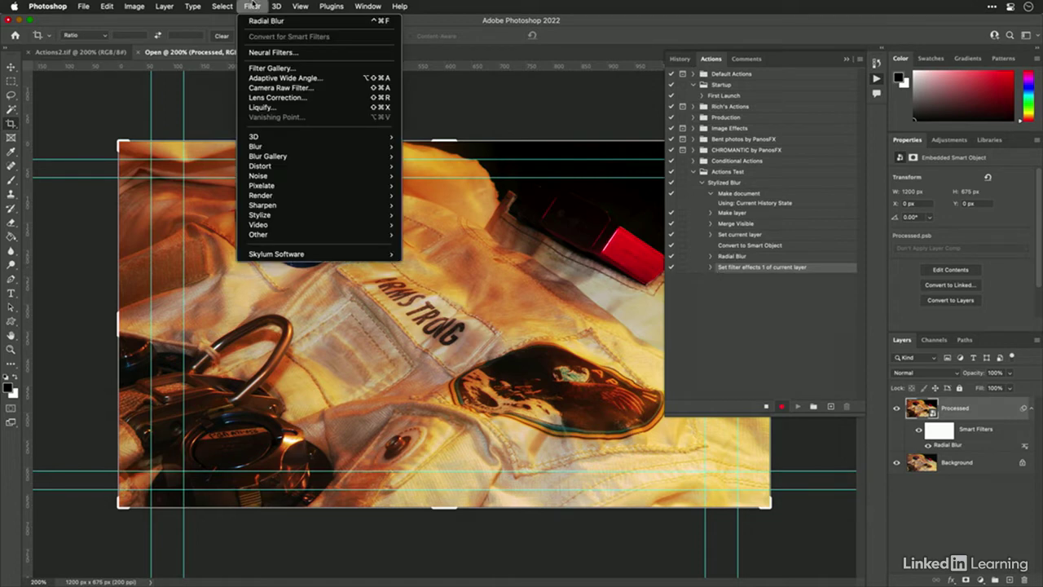
pyautogui.moveTo(275, 149)
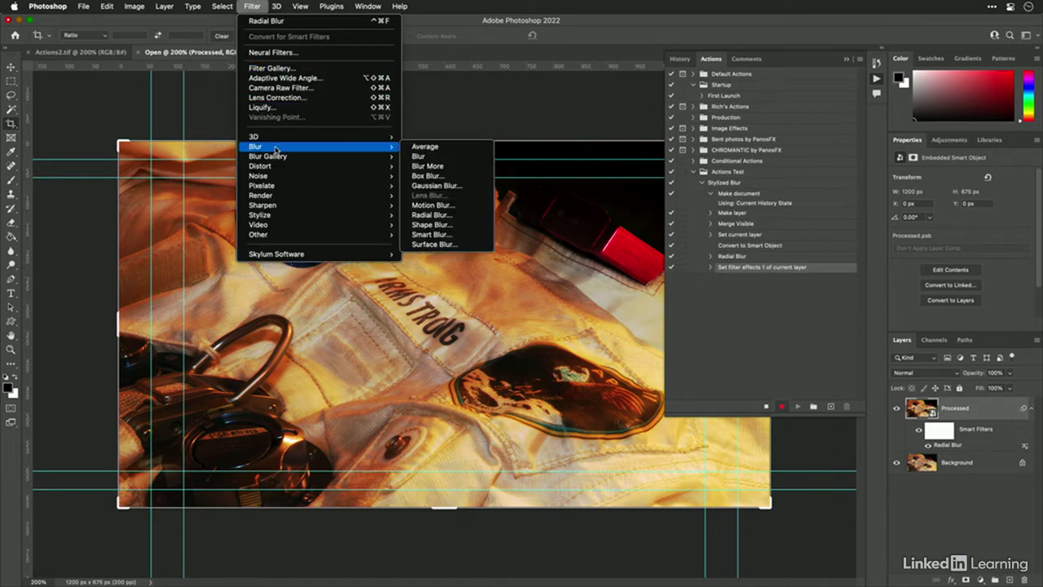
pyautogui.click(471, 189)
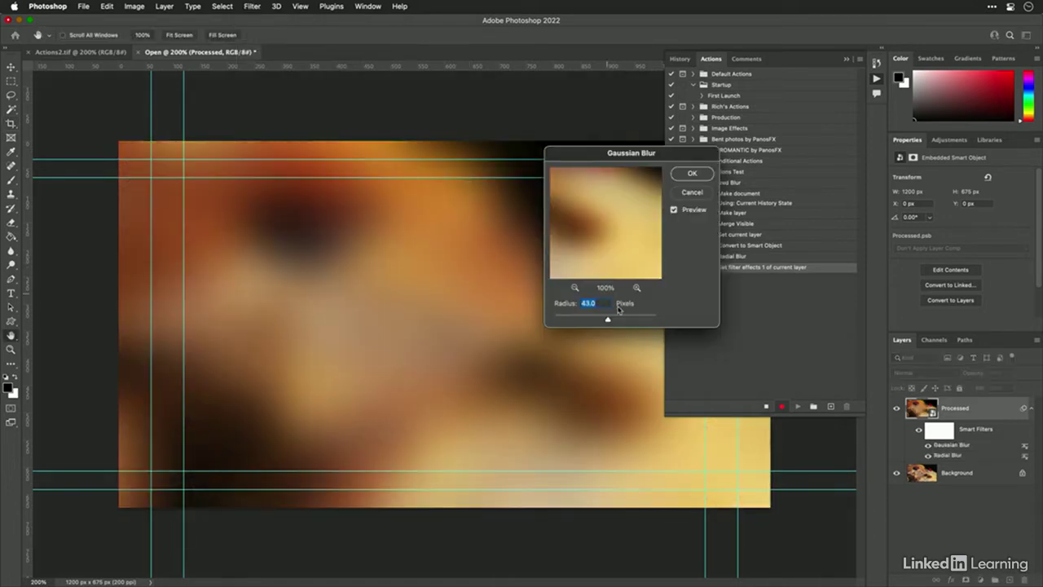
pyautogui.moveTo(586, 319); pyautogui.dragTo(581, 318)
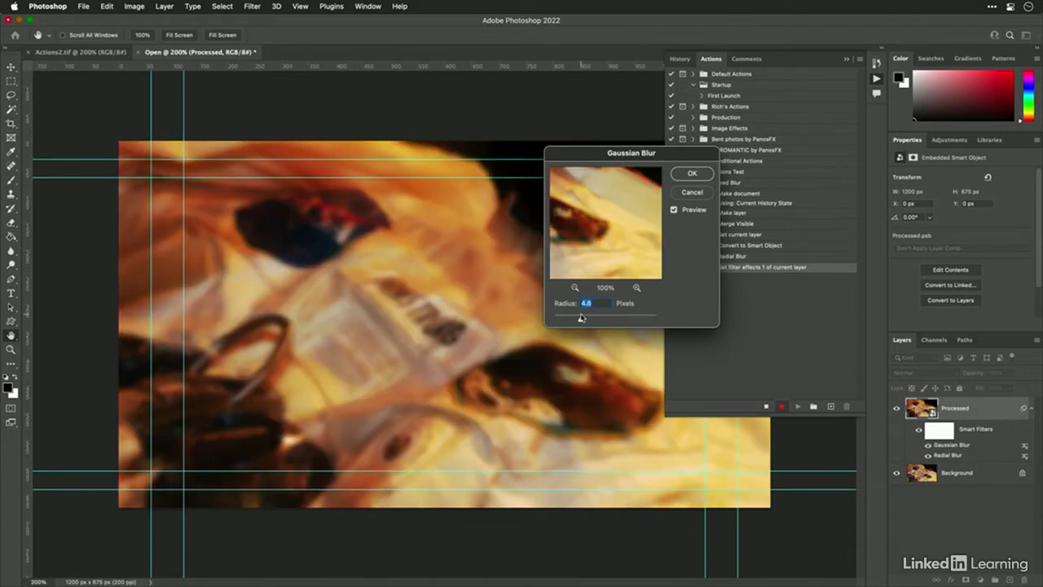
pyautogui.click(692, 173)
# Set the Gaussian Blur smart filter's blending mode to Soft Light.
pyautogui.doubleClick(1026, 449)
pyautogui.click(530, 163)
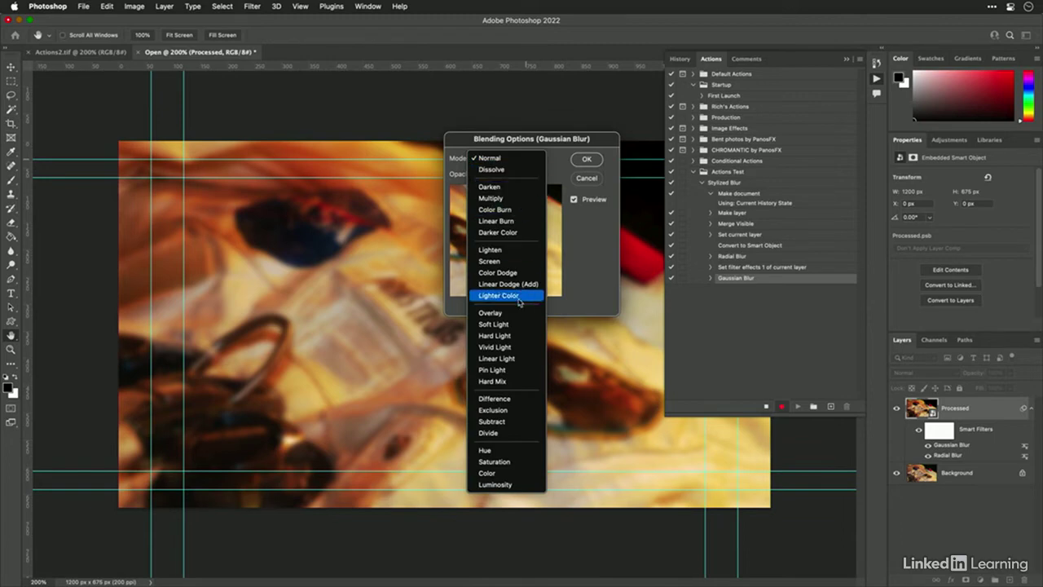
pyautogui.click(520, 324)
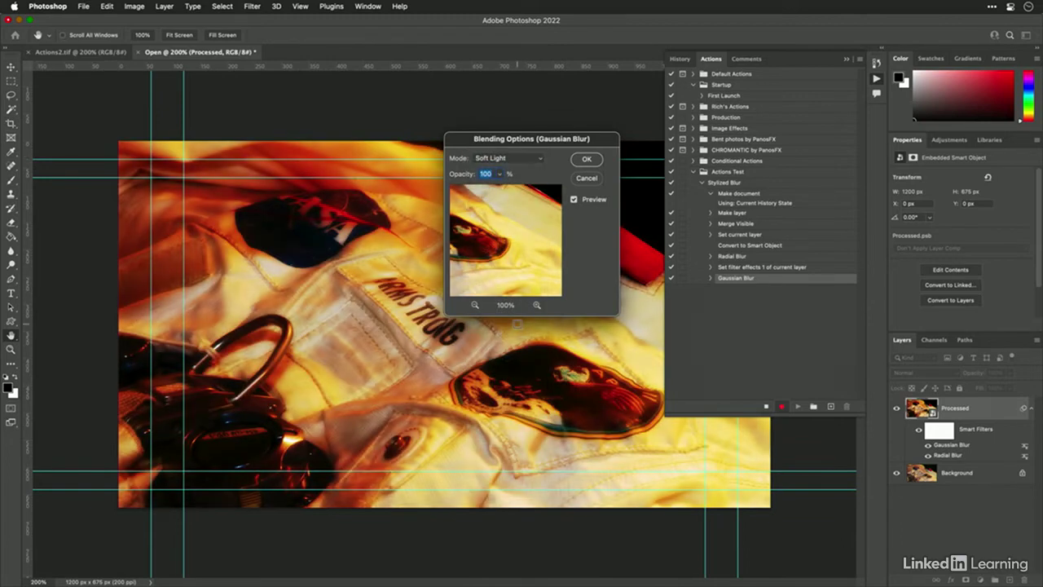
pyautogui.click(583, 161)
# Add a Hue/Saturation adjustment layer and lower the Yellows saturation to about -38 by sampling the fabric in the image.
pyautogui.click(949, 139)
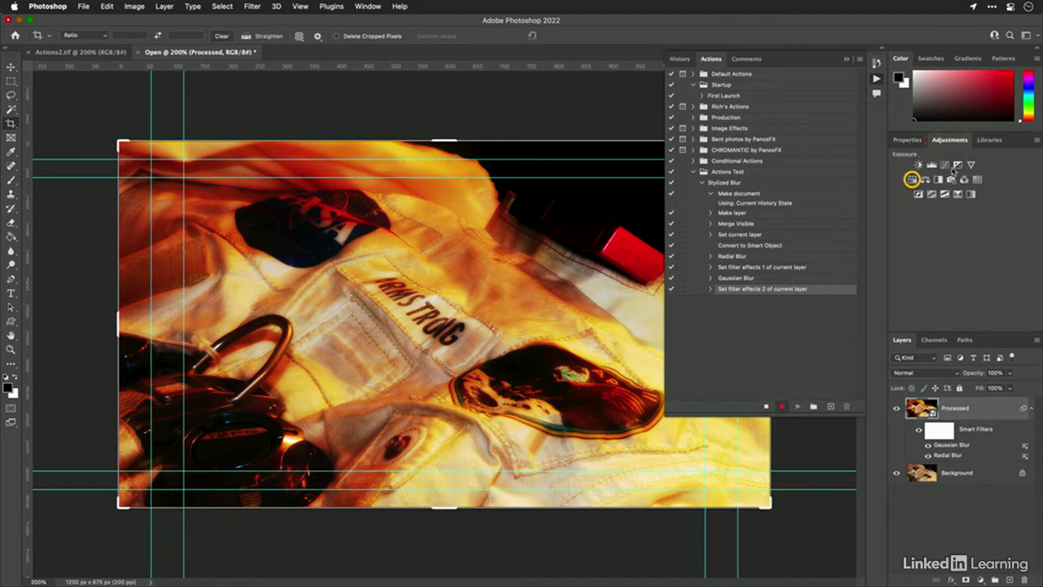
pyautogui.click(911, 179)
pyautogui.click(900, 190)
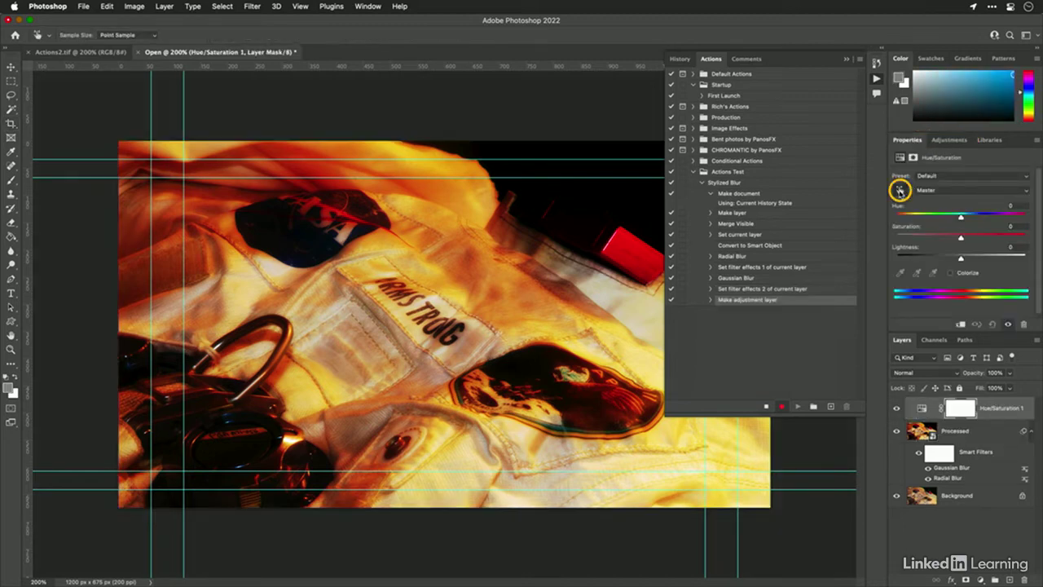
pyautogui.moveTo(464, 184); pyautogui.dragTo(438, 195)
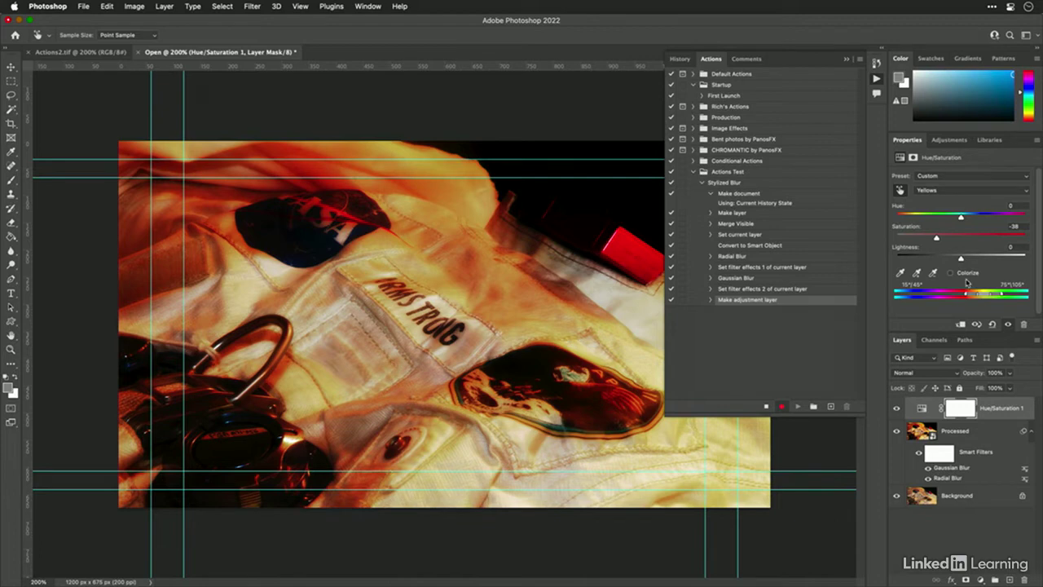
# Add a Black & White adjustment layer with the Darker preset and set its blending mode to Hard Light.
pyautogui.click(949, 140)
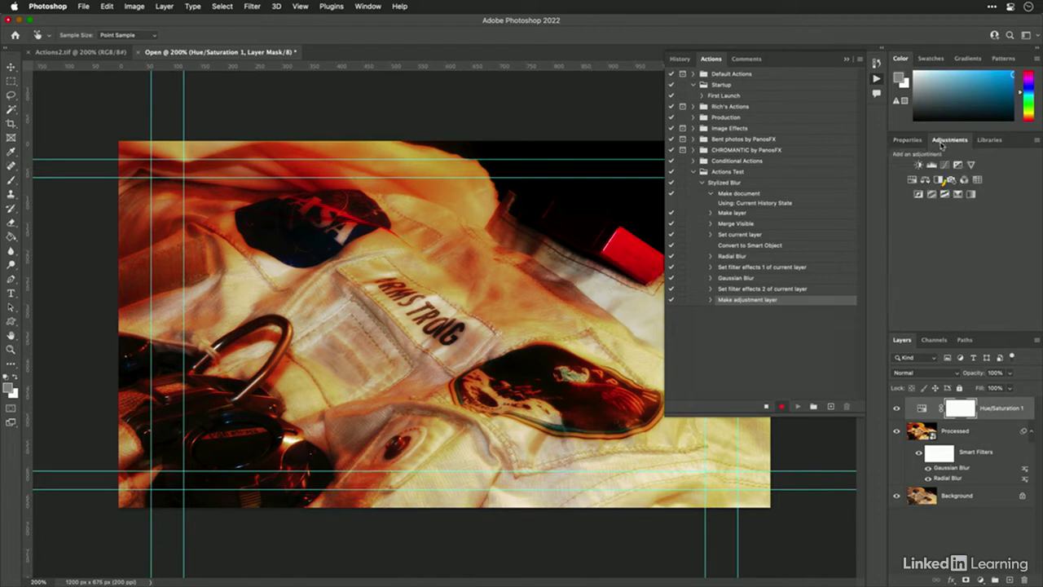
pyautogui.click(937, 179)
pyautogui.press('c')
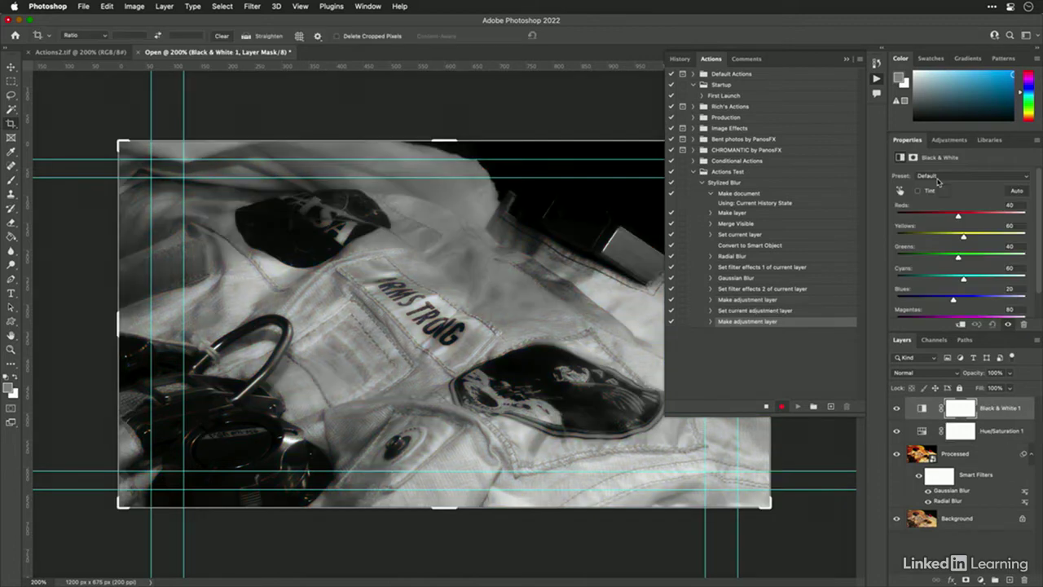
pyautogui.click(937, 176)
pyautogui.click(944, 199)
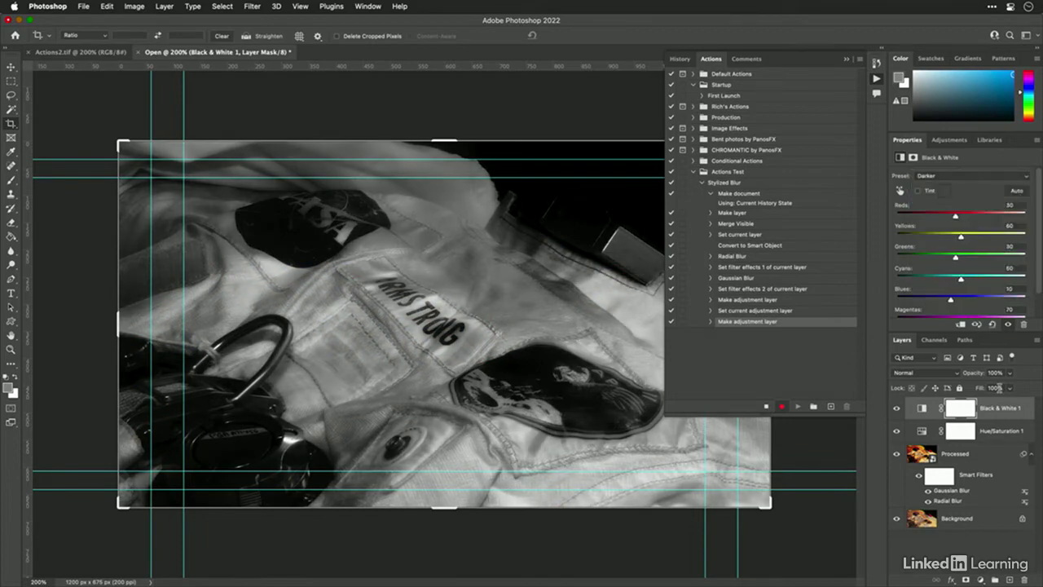
pyautogui.click(927, 372)
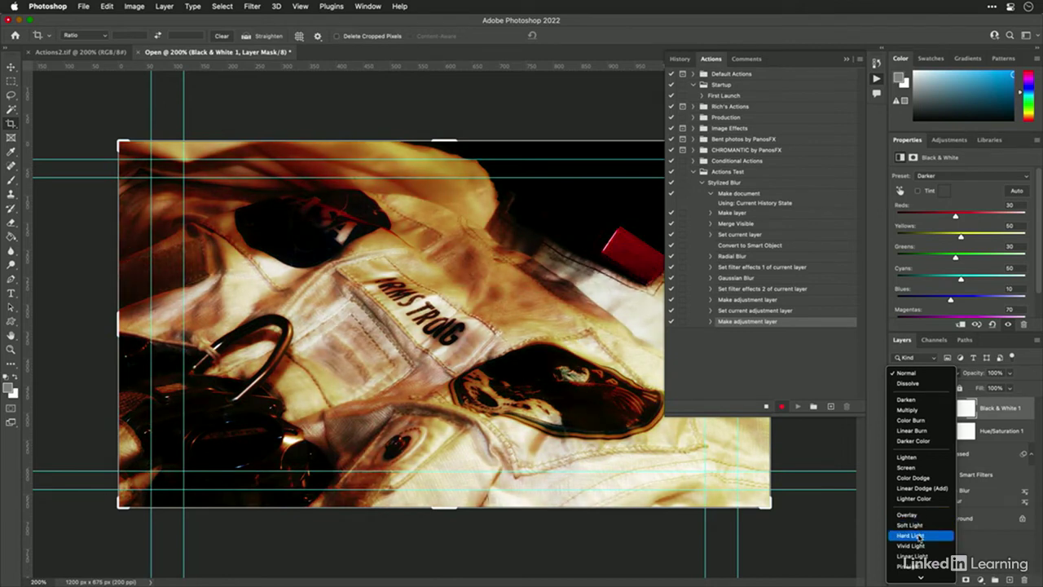
pyautogui.click(919, 535)
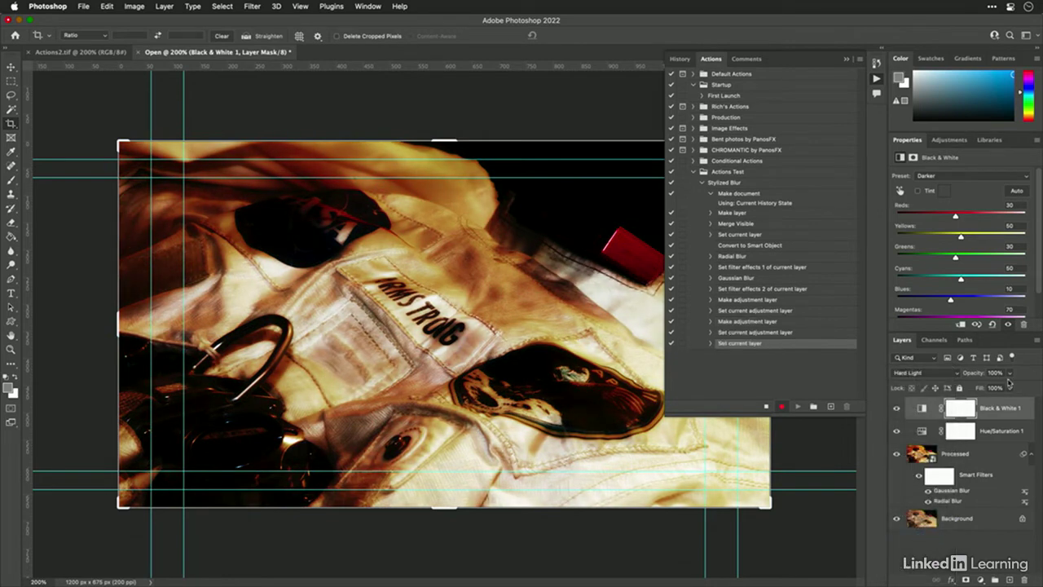
# Select the Processed layer, check its recorded selection step, and apply a Find Edges smart filter.
pyautogui.click(994, 458)
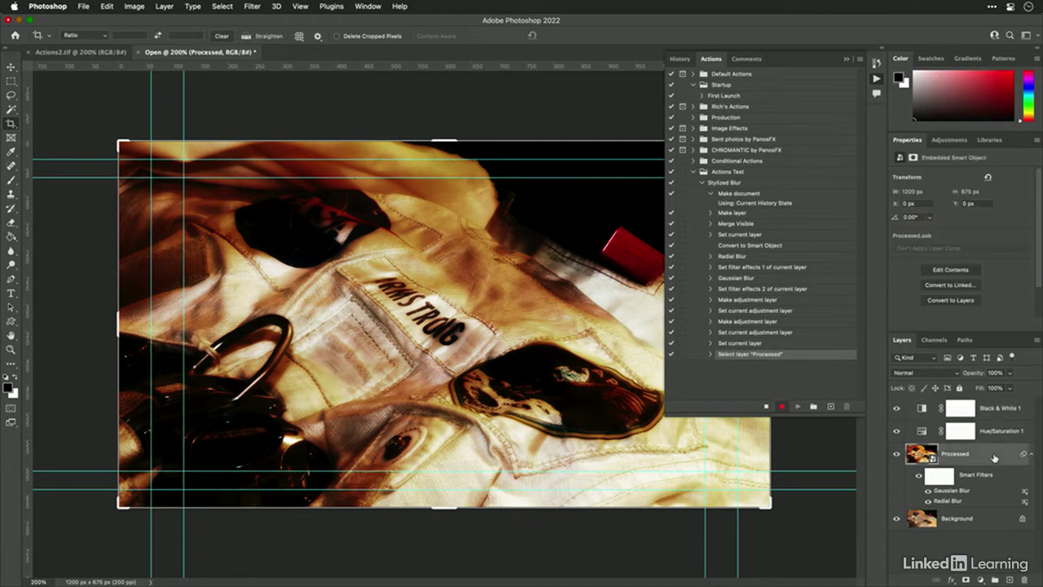
pyautogui.click(709, 355)
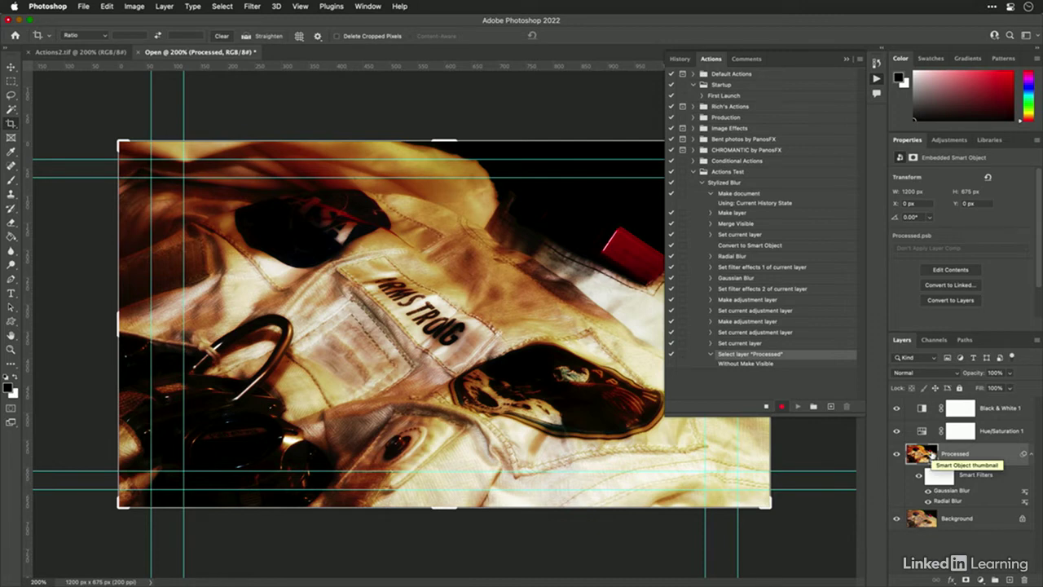
pyautogui.click(252, 6)
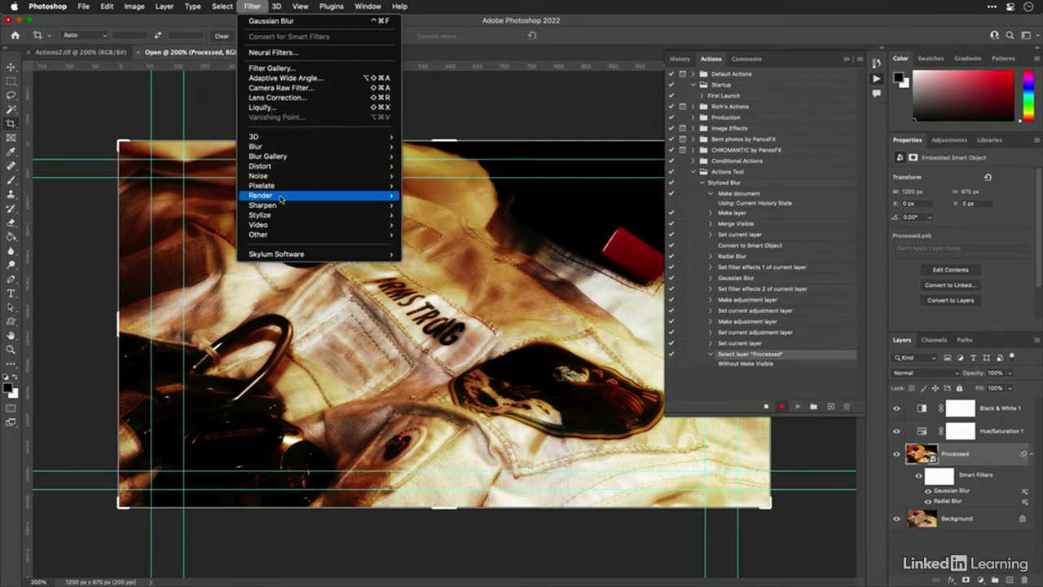
pyautogui.moveTo(280, 217)
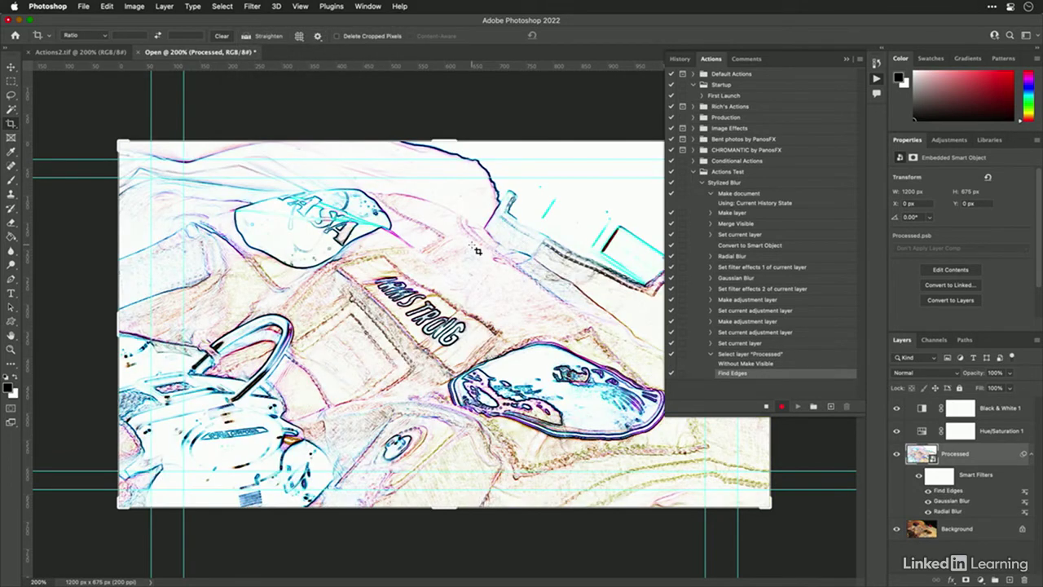
# Set the Find Edges smart filter's blending mode to Darken, comparing it with Multiply and Color Burn.
pyautogui.doubleClick(1025, 493)
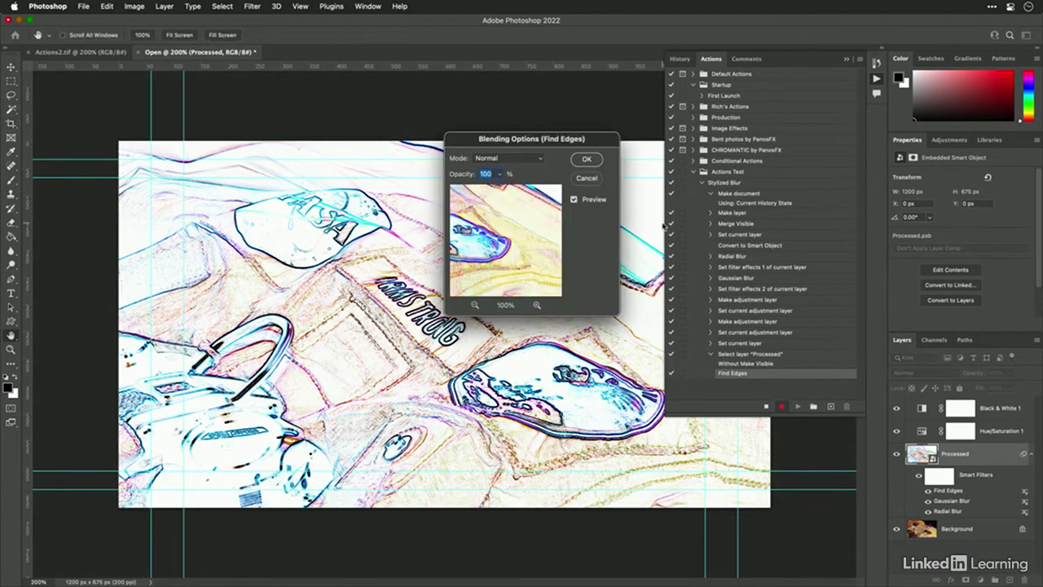
pyautogui.click(524, 166)
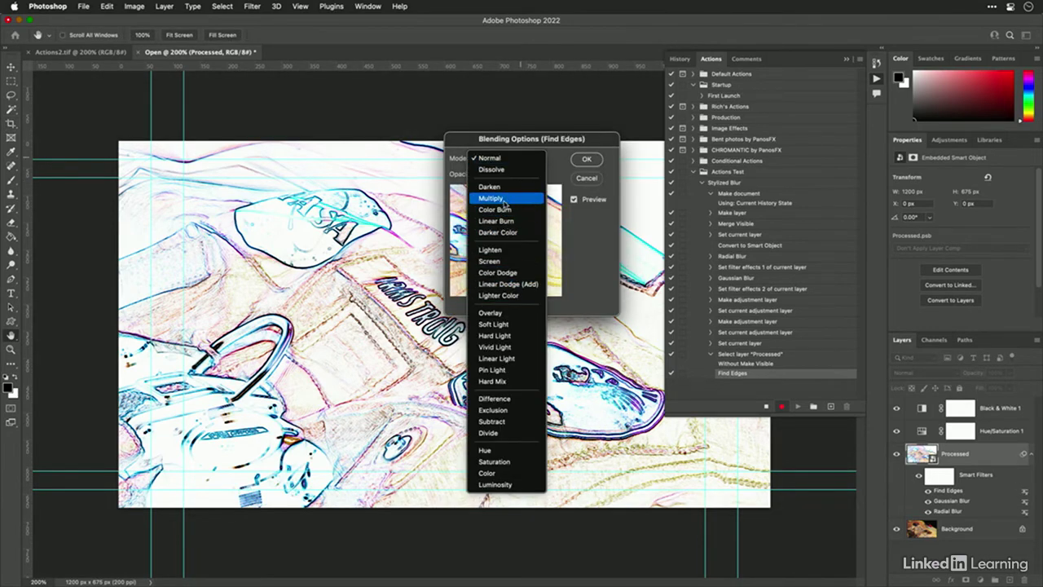
pyautogui.click(505, 200)
pyautogui.click(497, 160)
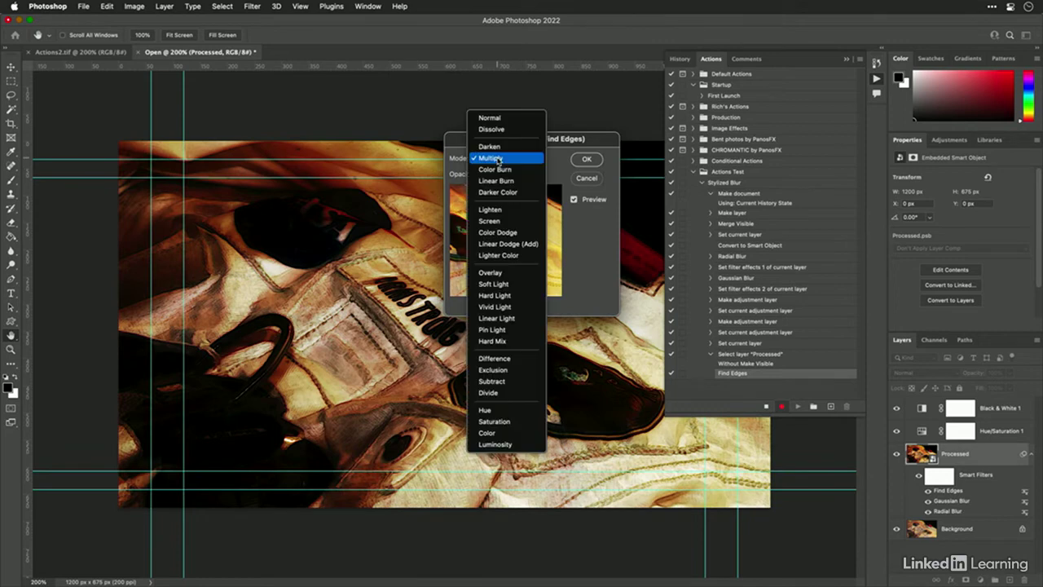
pyautogui.click(496, 169)
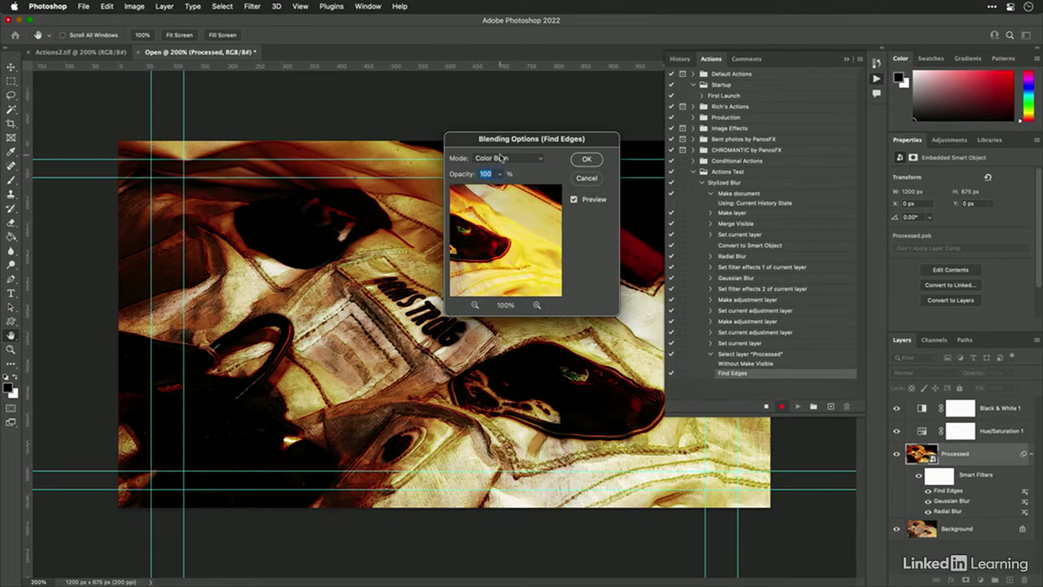
pyautogui.click(500, 159)
pyautogui.click(499, 135)
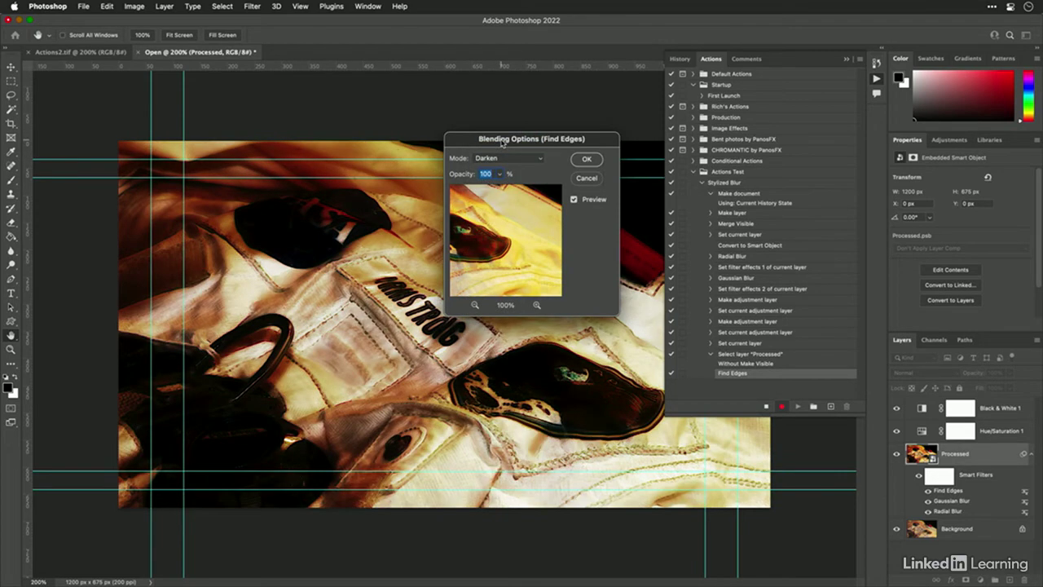
pyautogui.click(590, 160)
pyautogui.press('c')
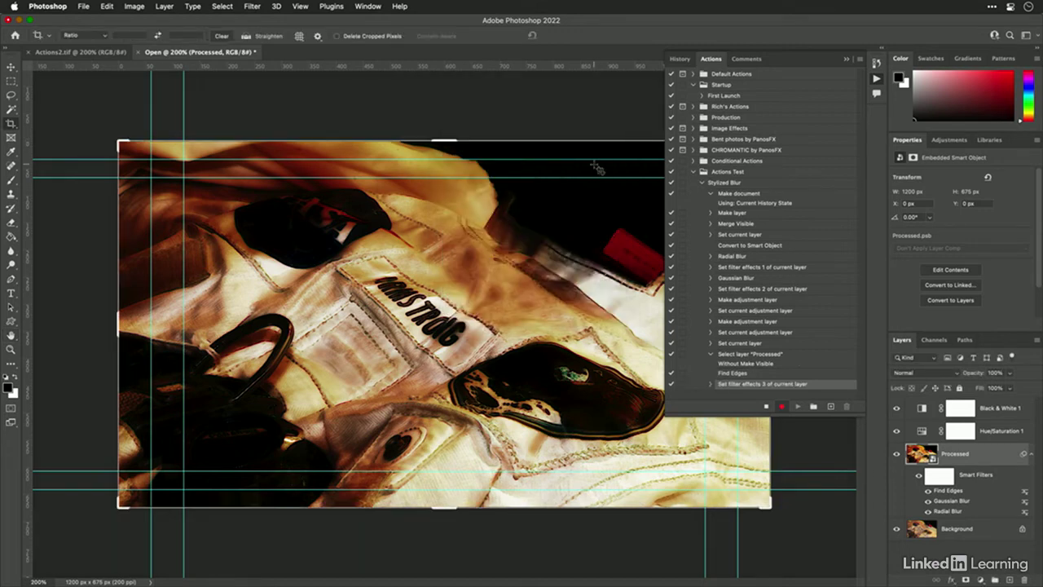
# Duplicate the Background layer and bring the copy to the front of the layer stack.
pyautogui.click(987, 533)
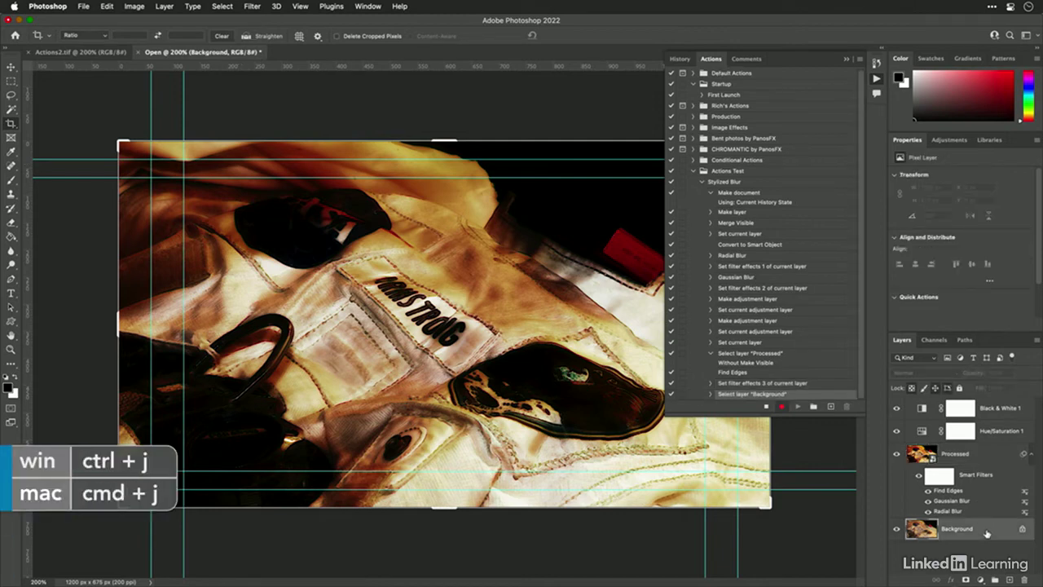
pyautogui.press('cmd+j')
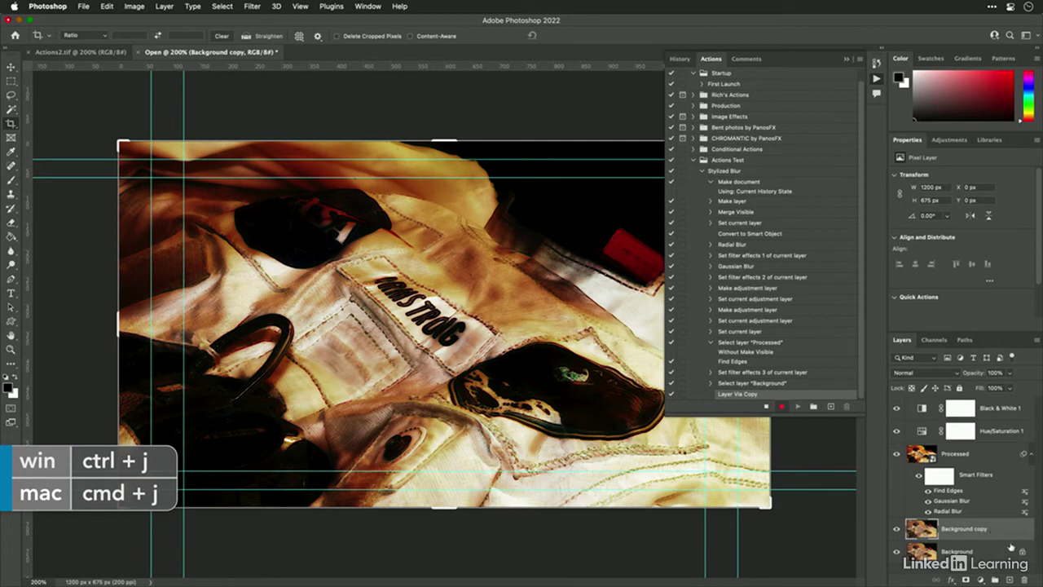
pyautogui.click(164, 7)
pyautogui.moveTo(181, 294)
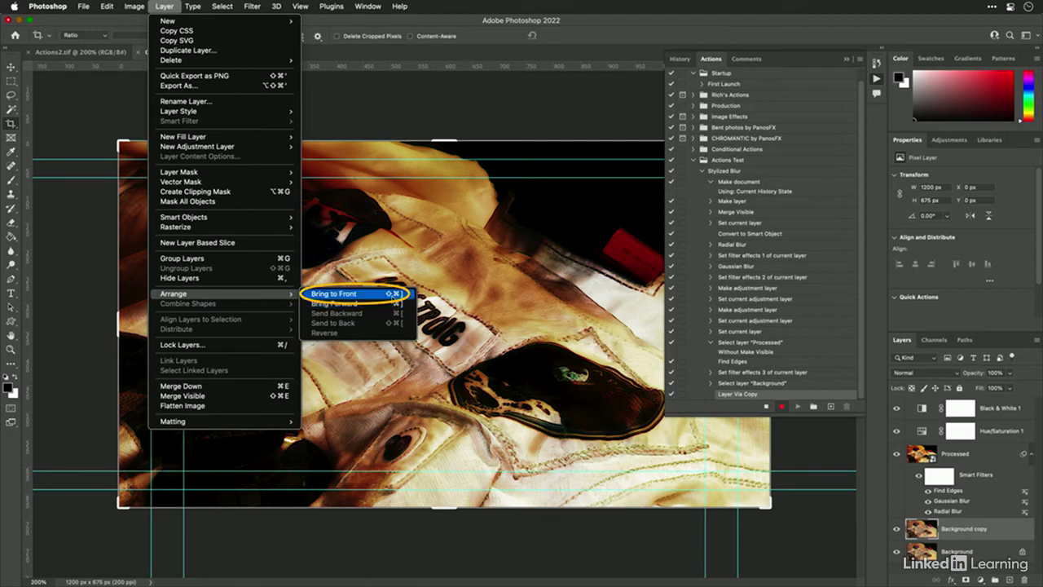
pyautogui.click(383, 294)
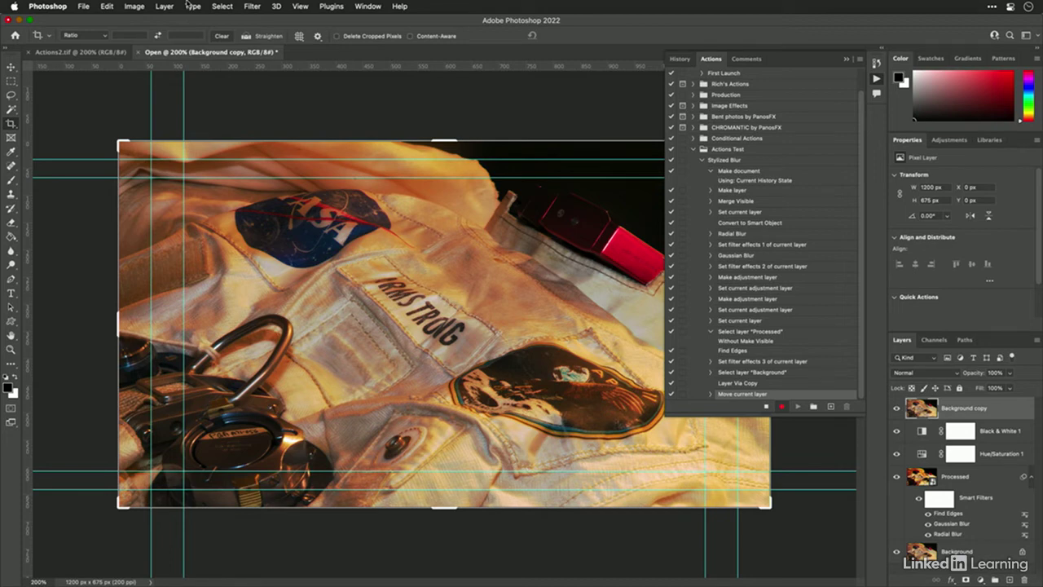
# Desaturate the Background copy layer.
pyautogui.click(134, 6)
pyautogui.moveTo(204, 37)
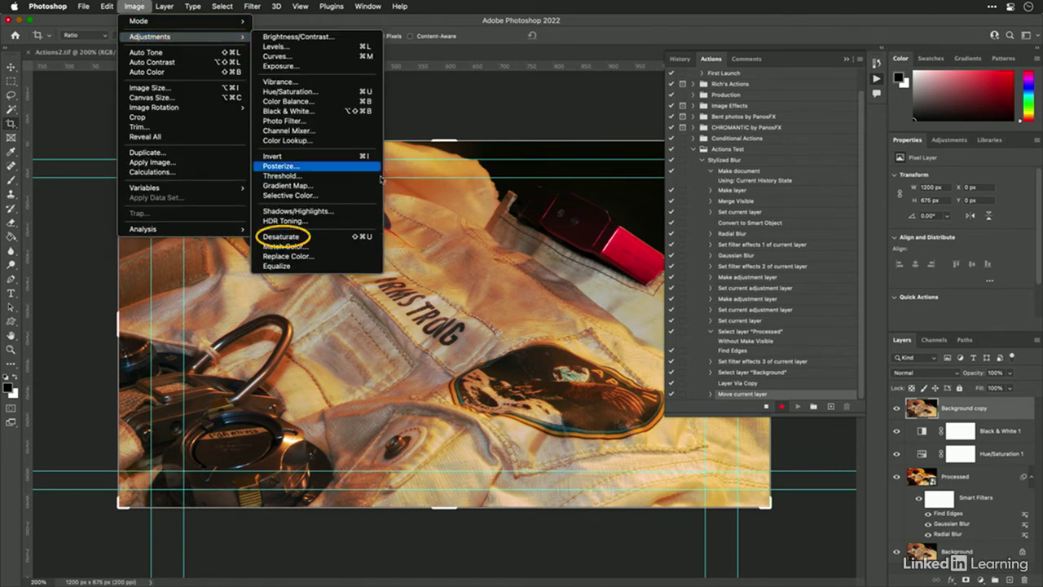
pyautogui.click(360, 238)
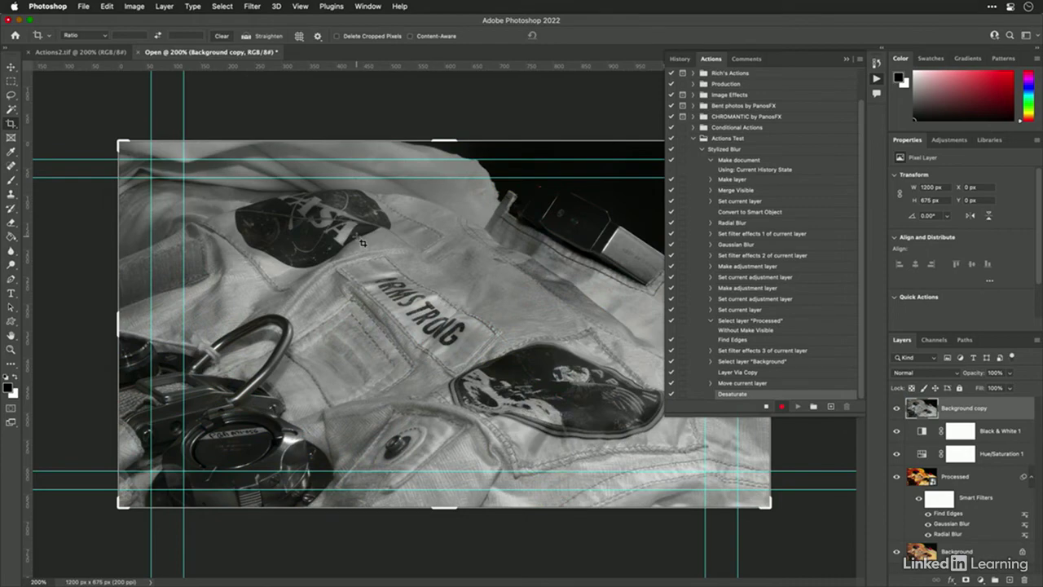
# Set the Background copy layer's blending mode to Screen and its opacity to 62%.
pyautogui.click(928, 374)
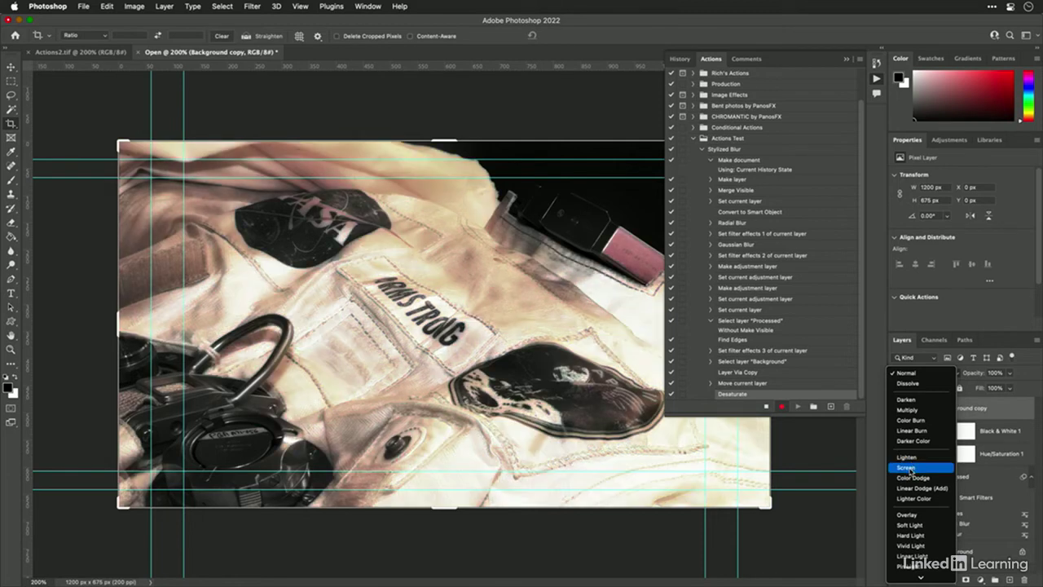
pyautogui.click(908, 467)
pyautogui.click(1010, 373)
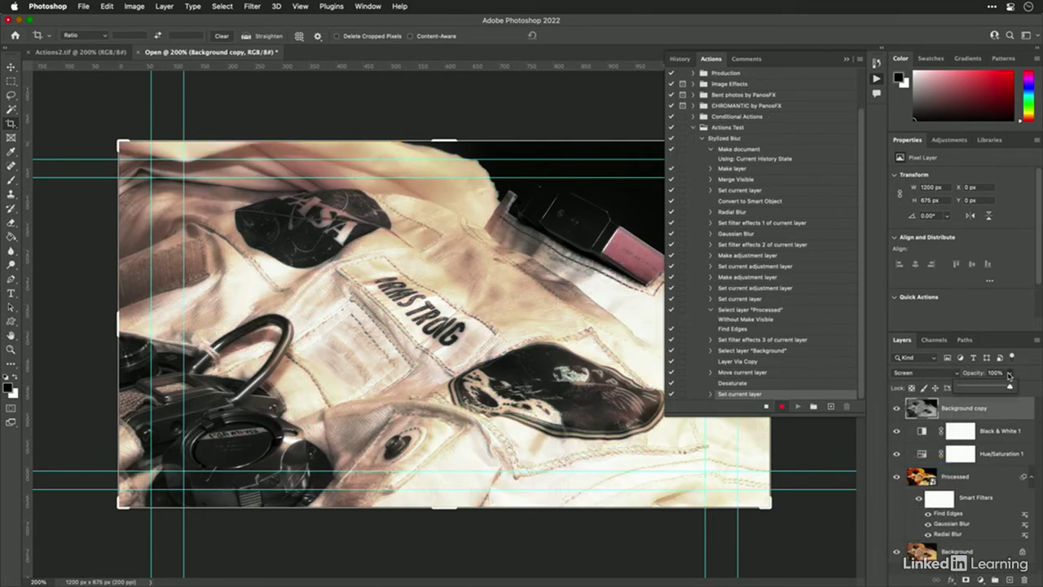
pyautogui.click(992, 388)
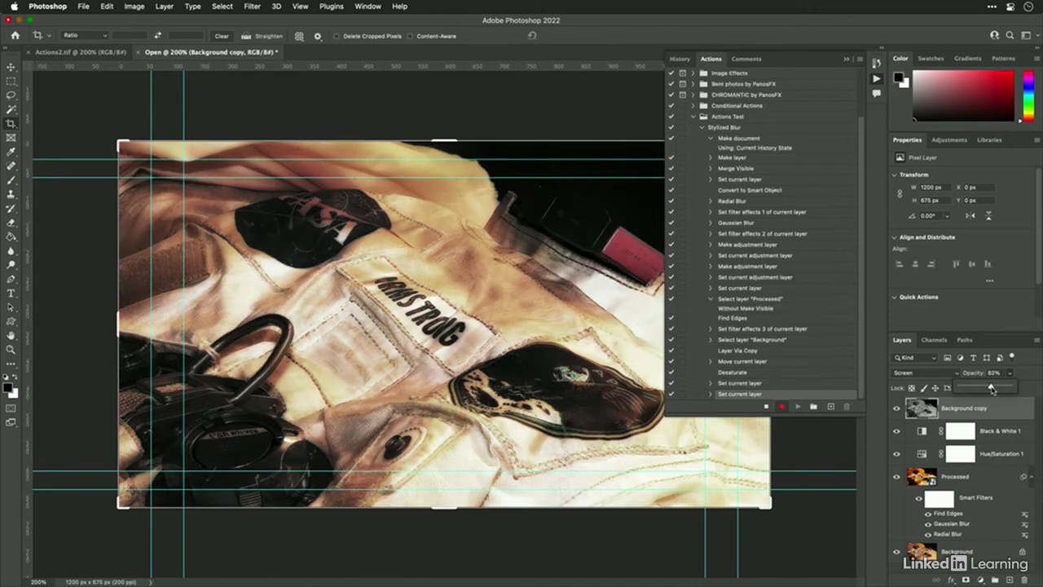
# View the whole image without the recorded steps list covering it, and stop recording the Stylized Blur action.
pyautogui.click(847, 61)
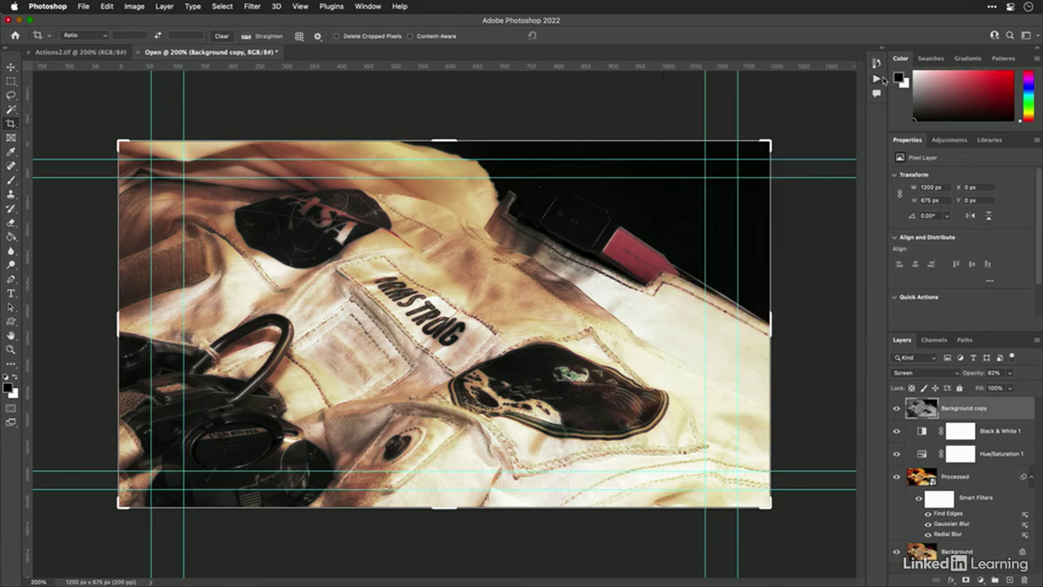
pyautogui.click(877, 79)
pyautogui.click(766, 406)
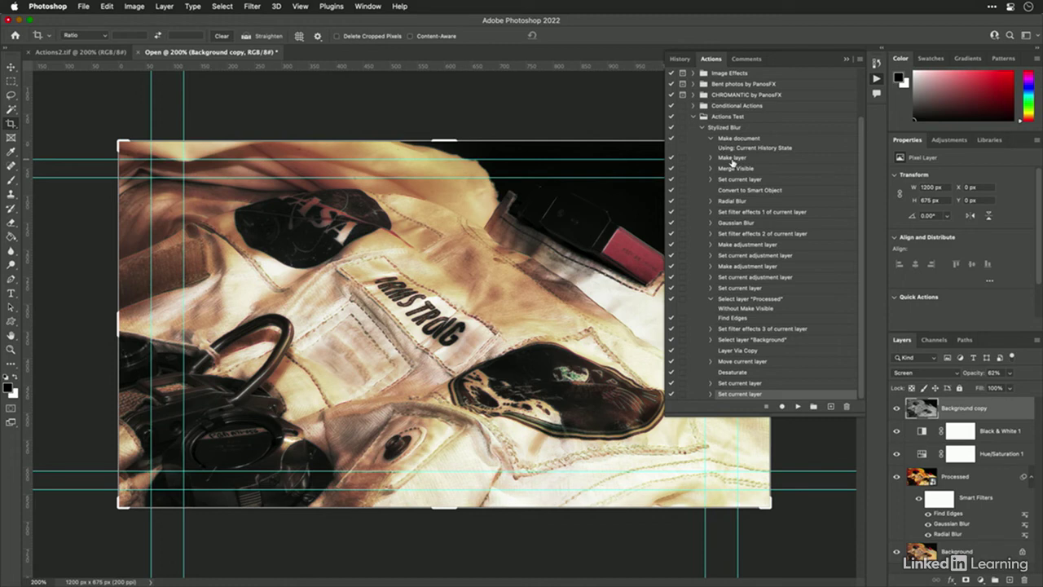
pyautogui.click(859, 60)
pyautogui.click(860, 61)
pyautogui.click(165, 5)
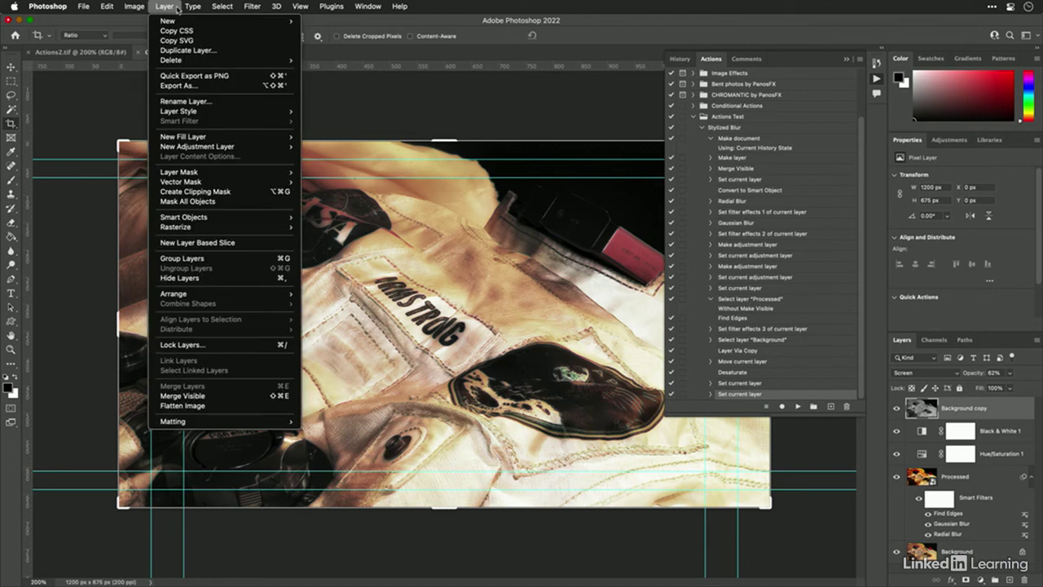
pyautogui.moveTo(198, 175)
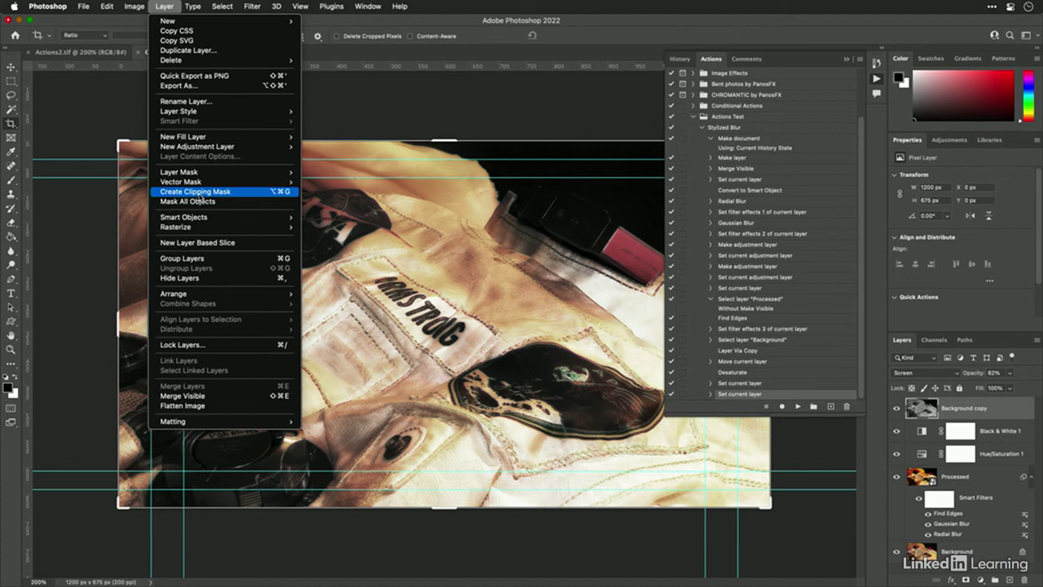
pyautogui.moveTo(188, 294)
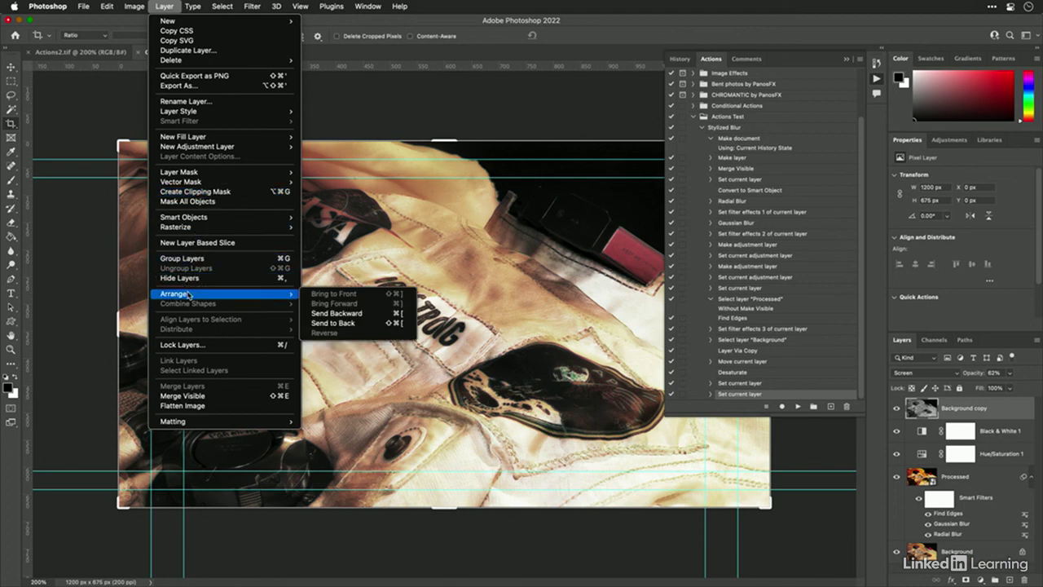